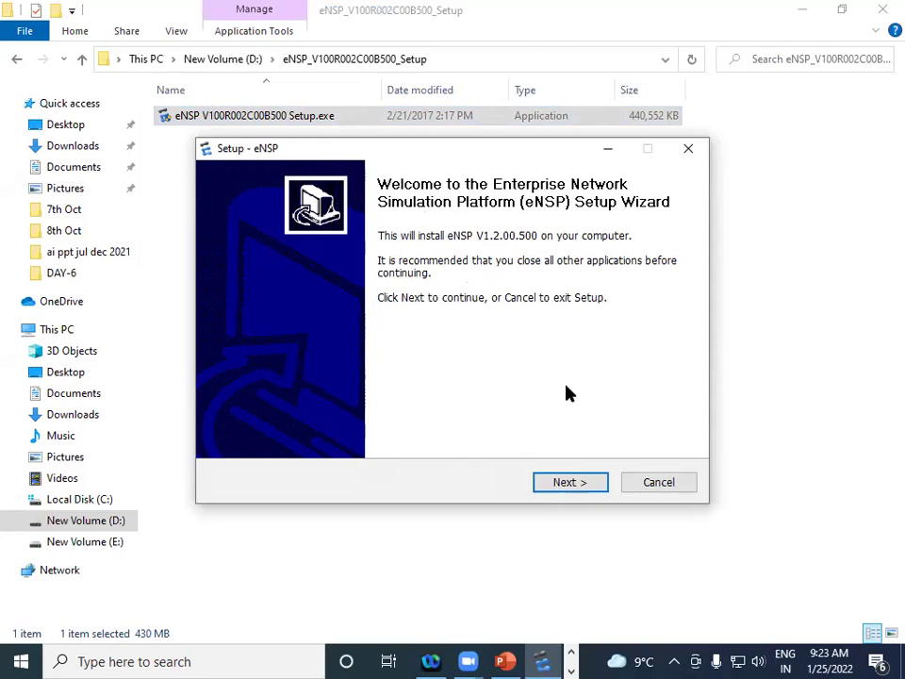
- Accept the eNSP license agreement and keep C:\Program Files\Huawei\eNSP as destination and eNSP as Start Menu folder
click(575, 485)
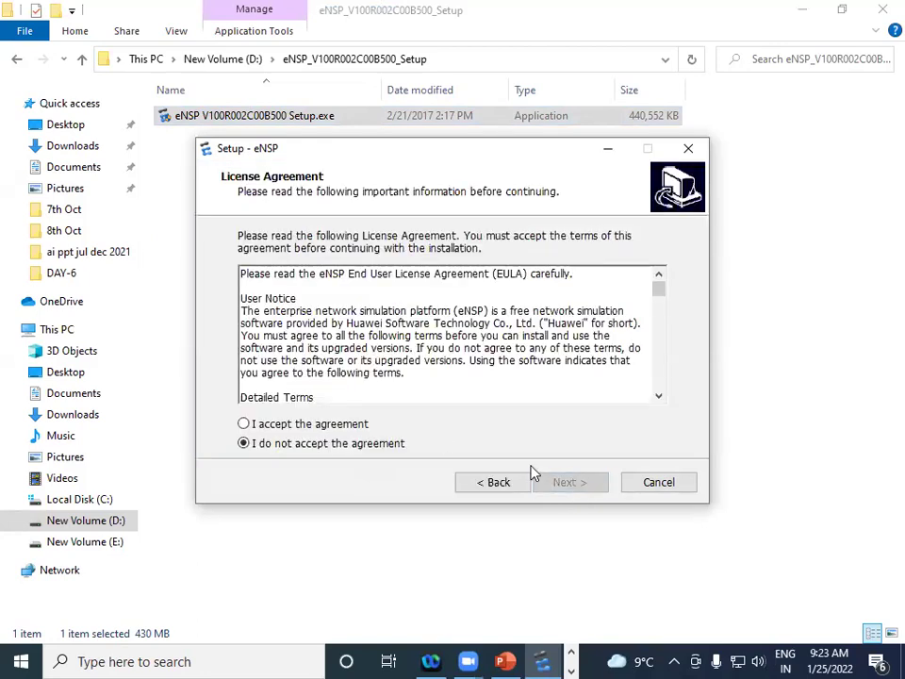
click(353, 429)
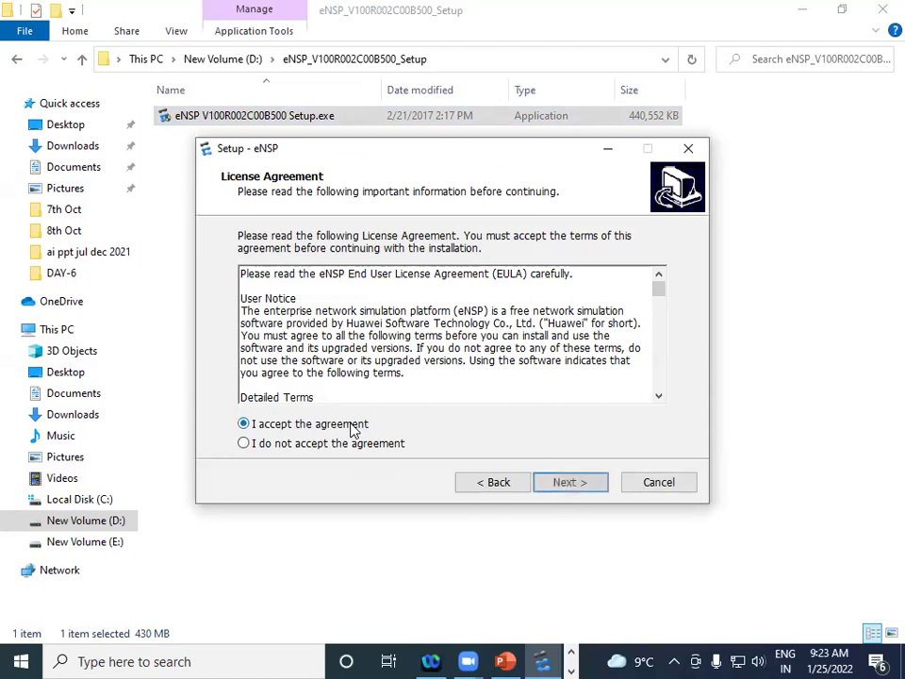
click(570, 485)
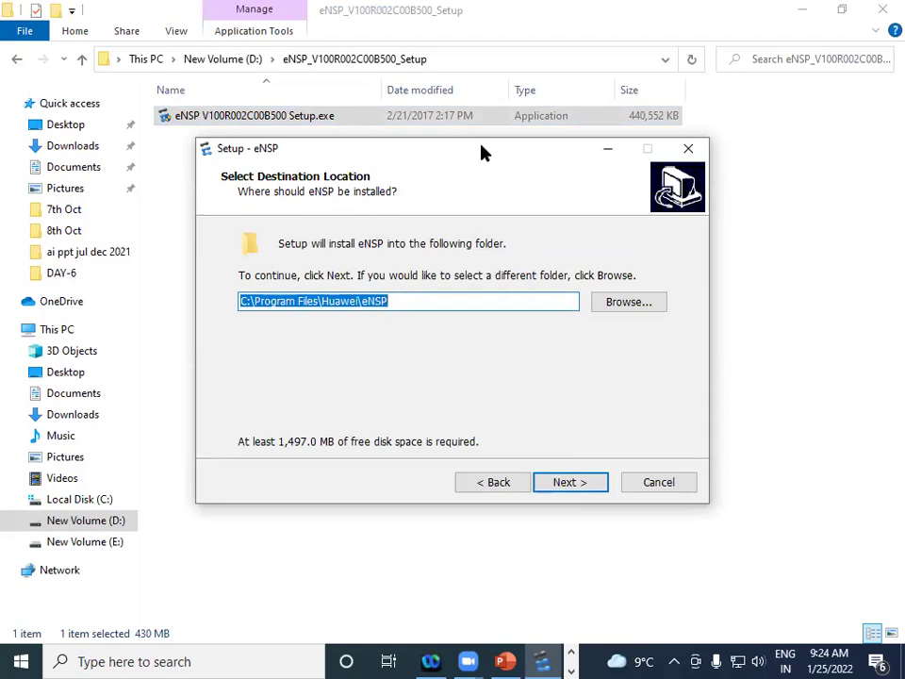
click(569, 481)
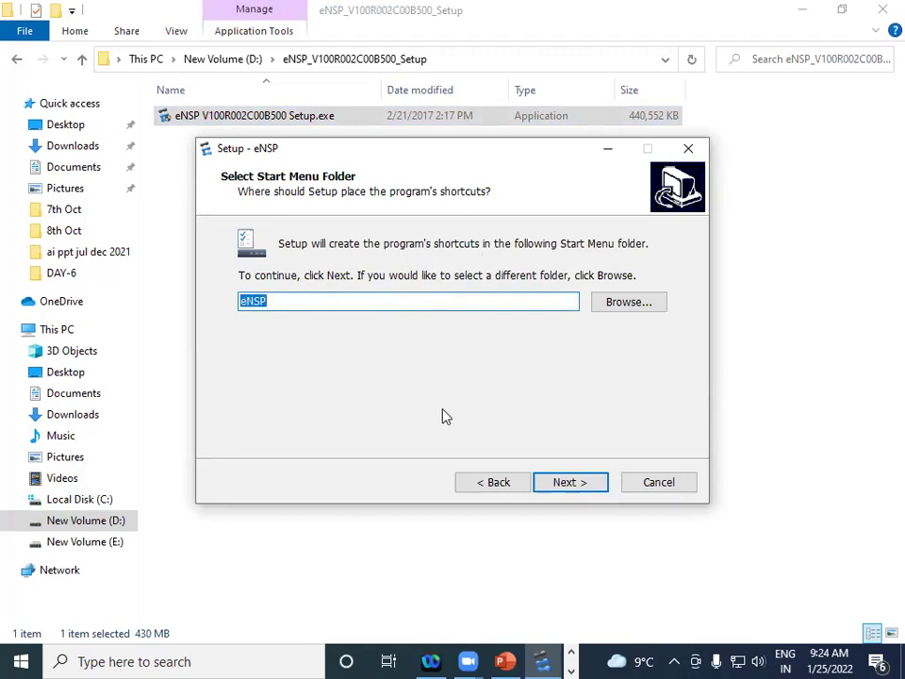
click(569, 481)
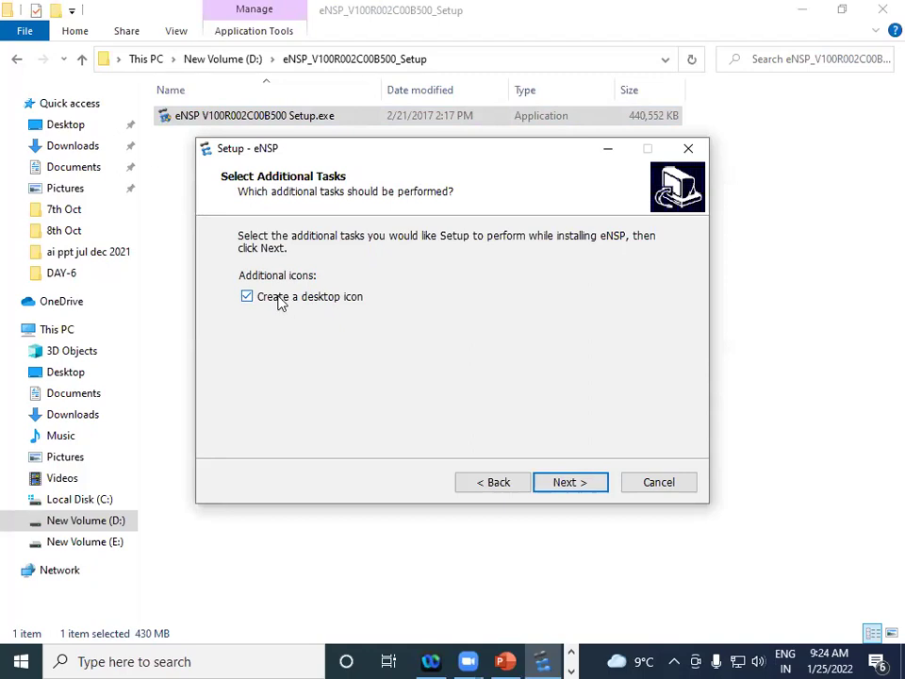
- Start the eNSP installation with a desktop icon and with WinPcap 4.1.3, Wireshark and VirtualBox 5.0.16 selected
click(245, 296)
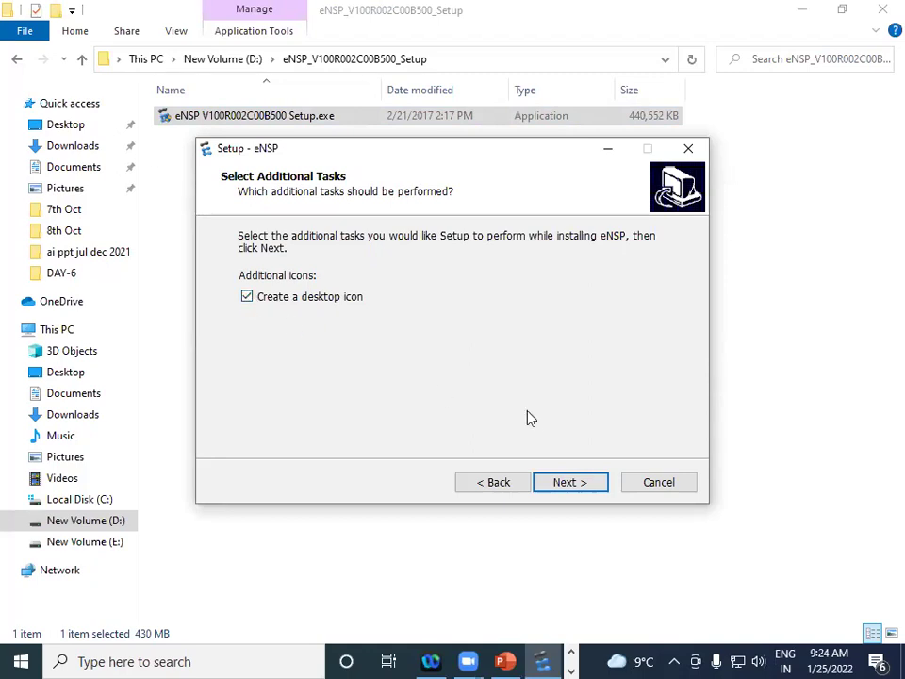
click(572, 482)
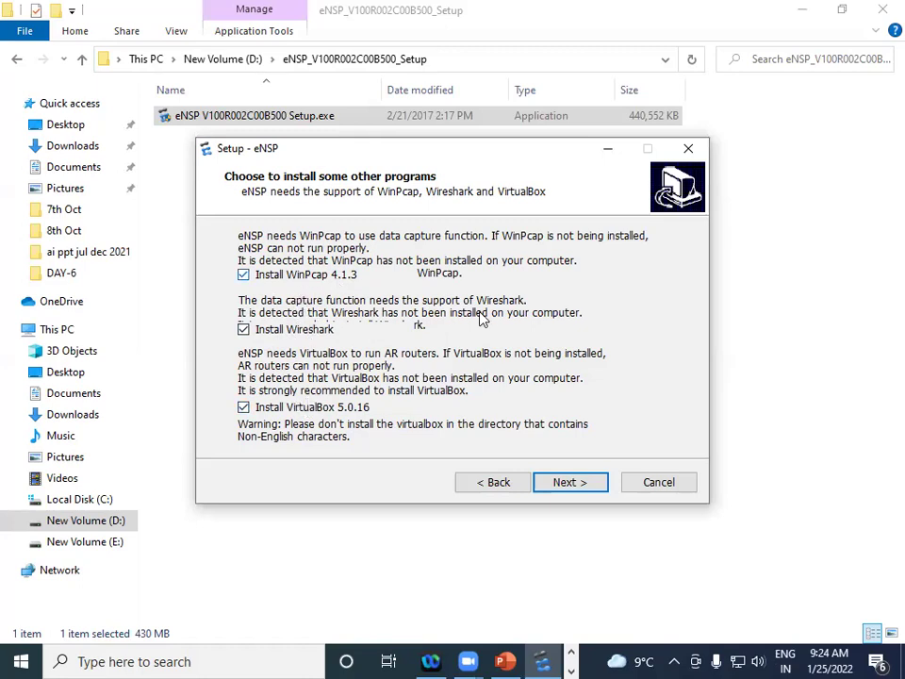
click(569, 484)
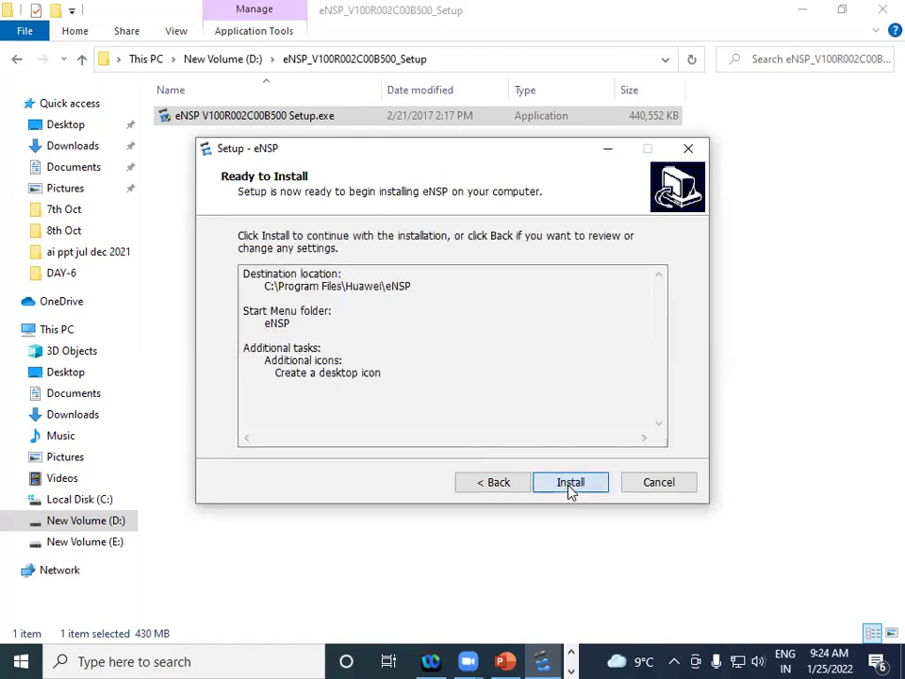
click(490, 482)
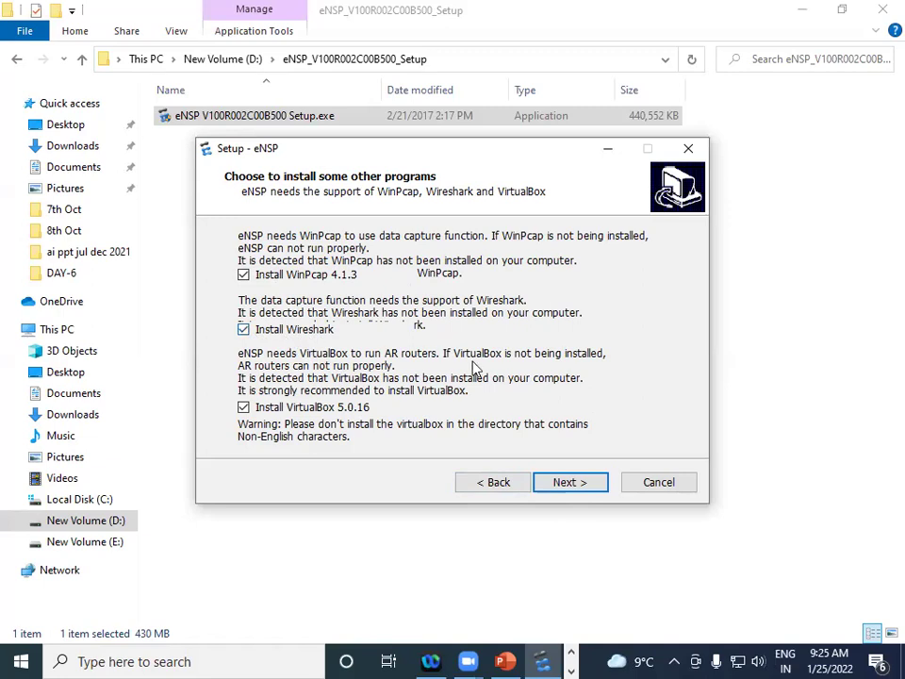
click(568, 482)
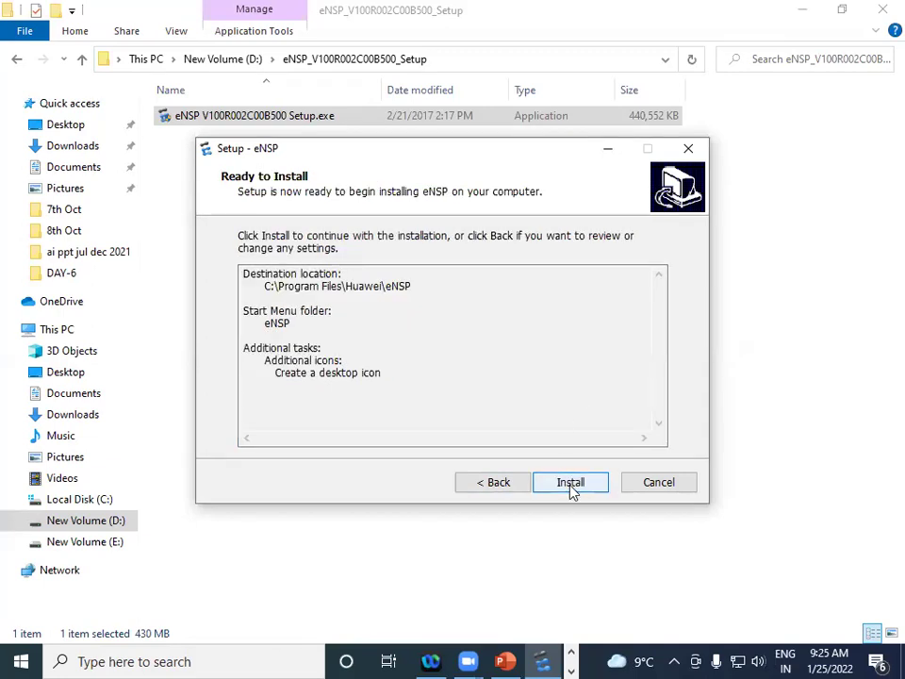
click(570, 483)
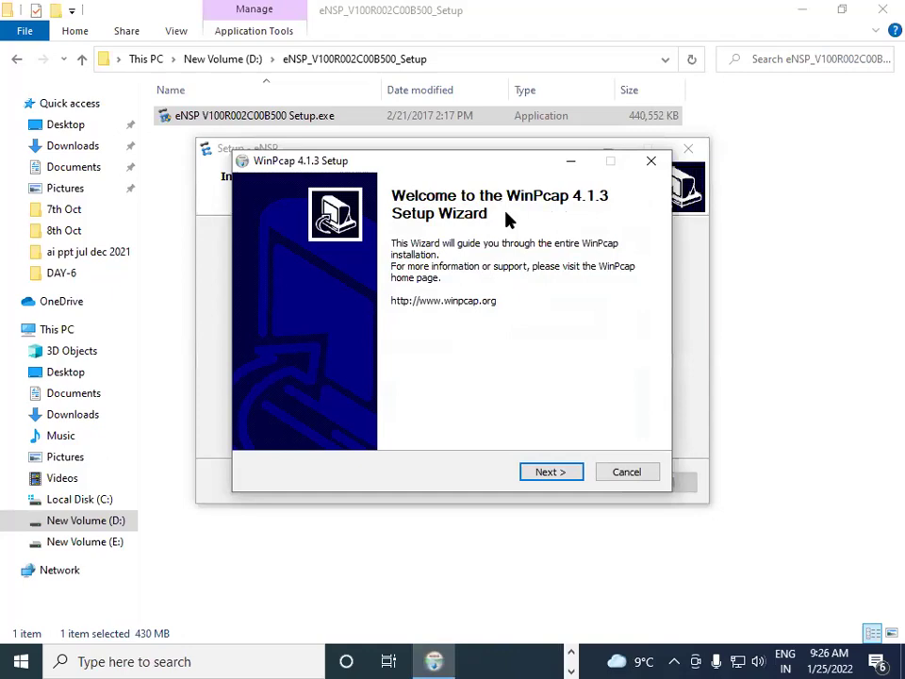
- Install WinPcap 4.1.3, accepting its license and keeping the driver's automatic start at boot time, and finish its wizard
click(555, 474)
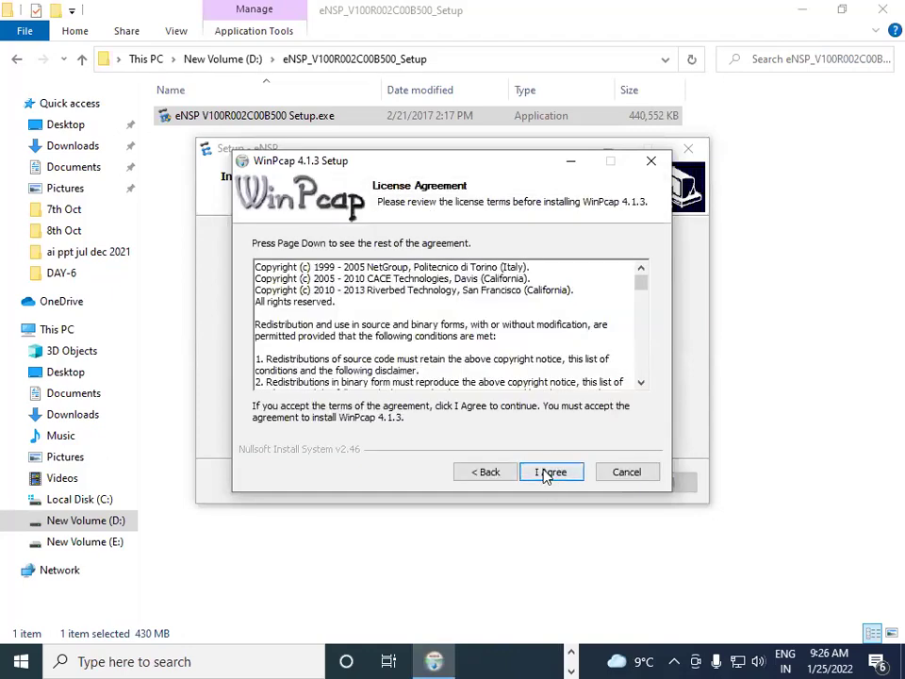
click(548, 473)
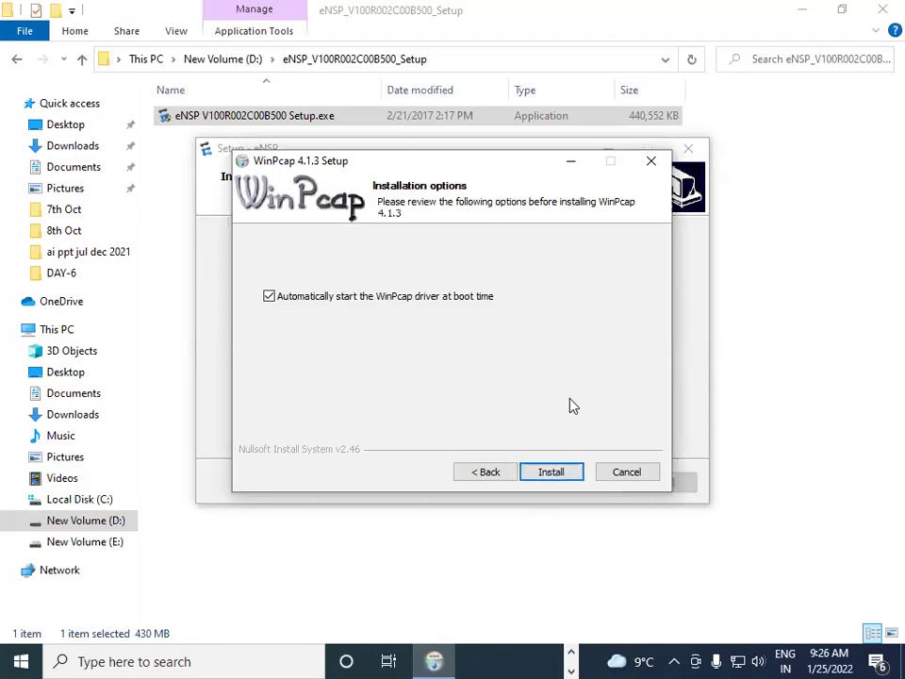
click(551, 474)
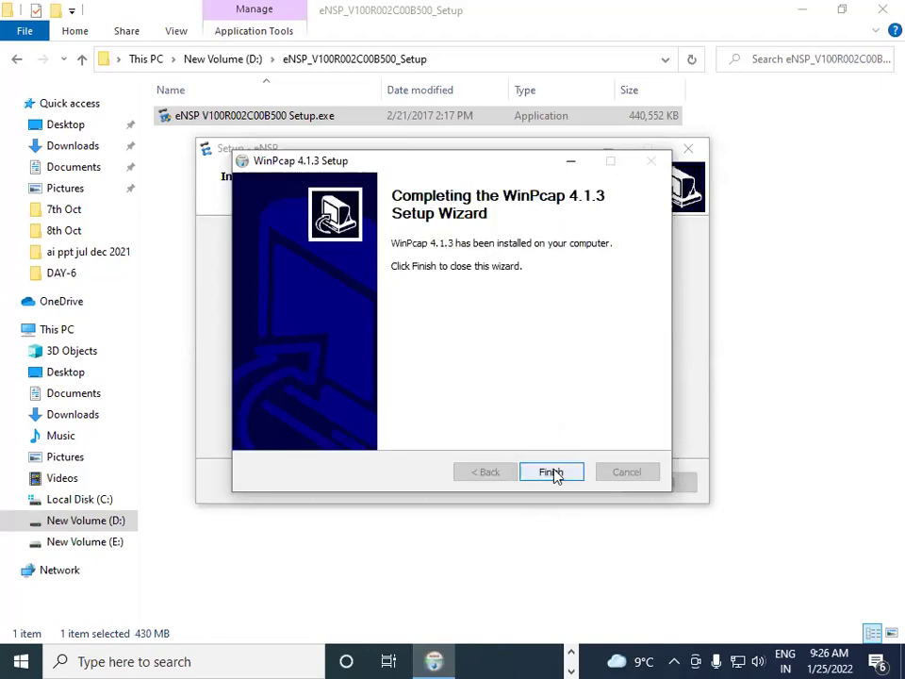
click(551, 472)
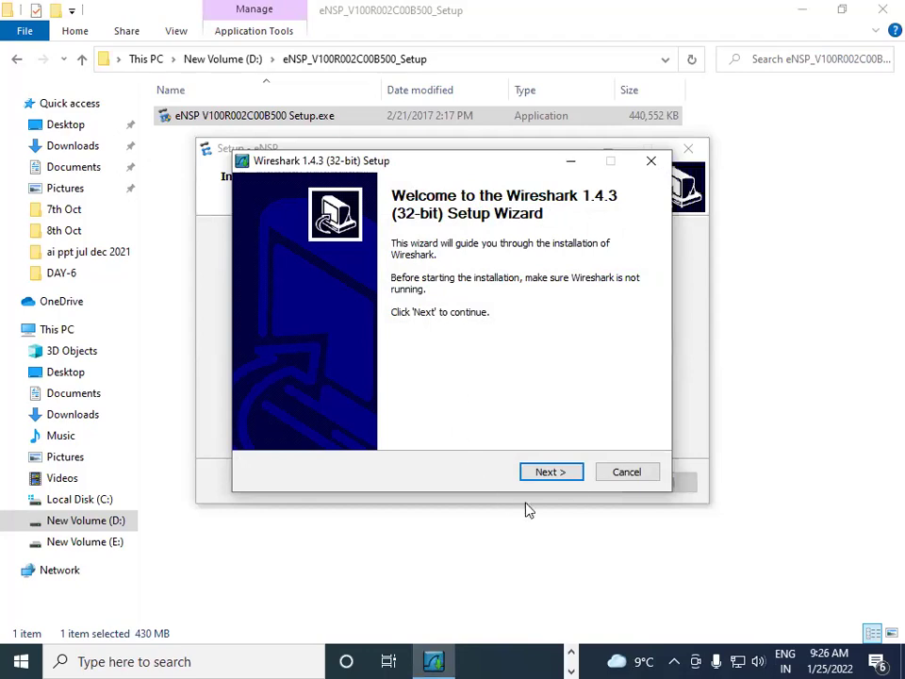
- Install Wireshark 1.4.3 with all components and default tasks in C:\Program Files (x86)\Wireshark, without WinPcap 4.1.2, and finish its wizard
click(565, 472)
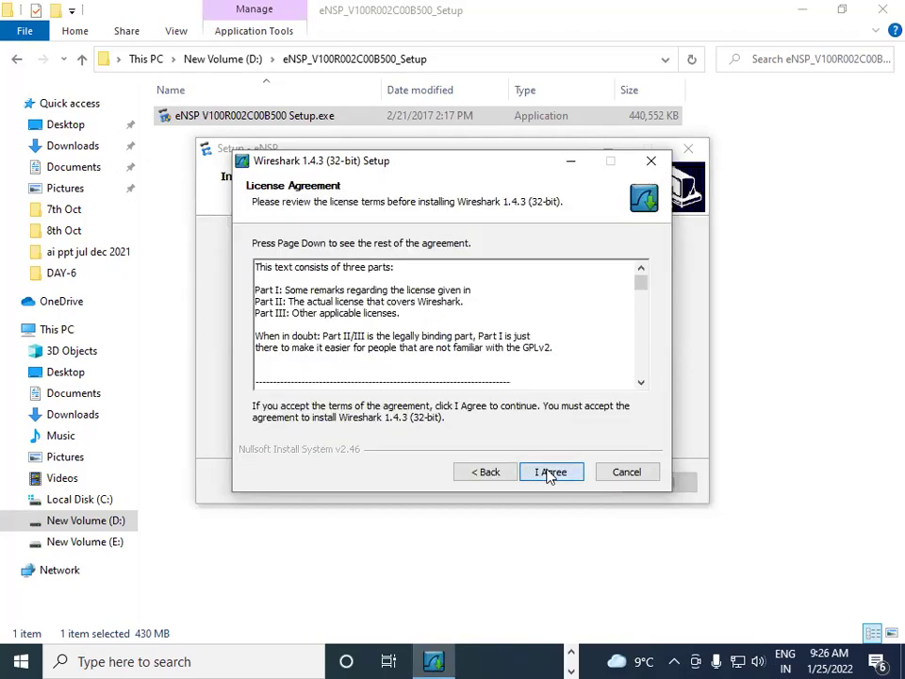
click(550, 471)
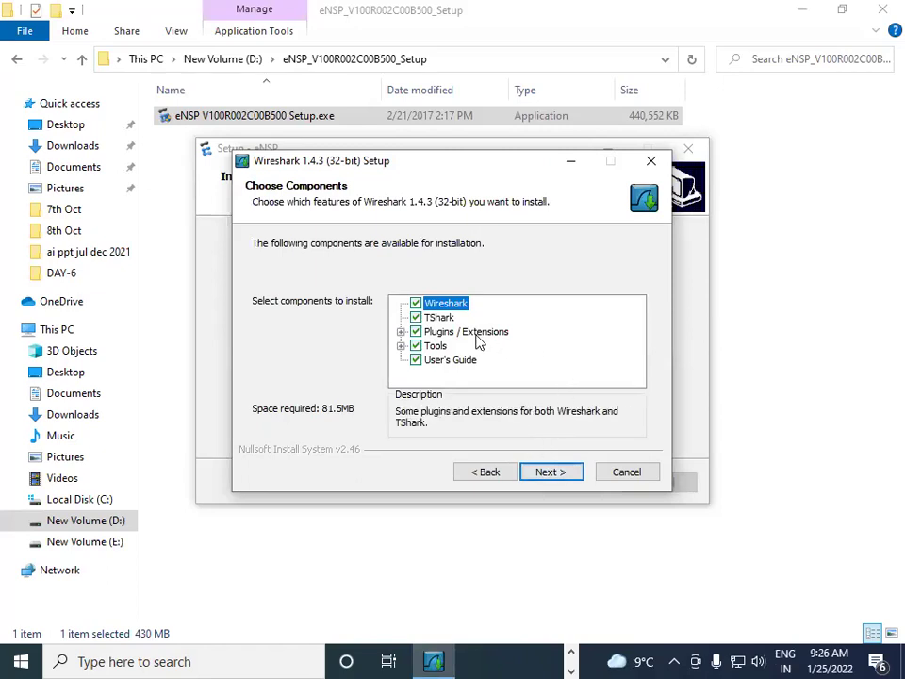
click(554, 472)
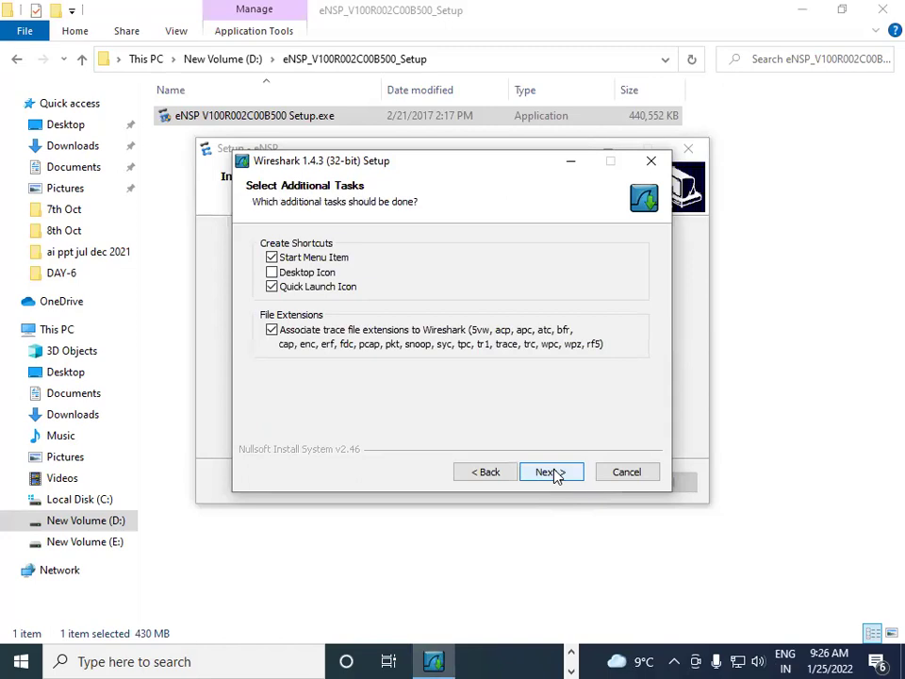
click(554, 474)
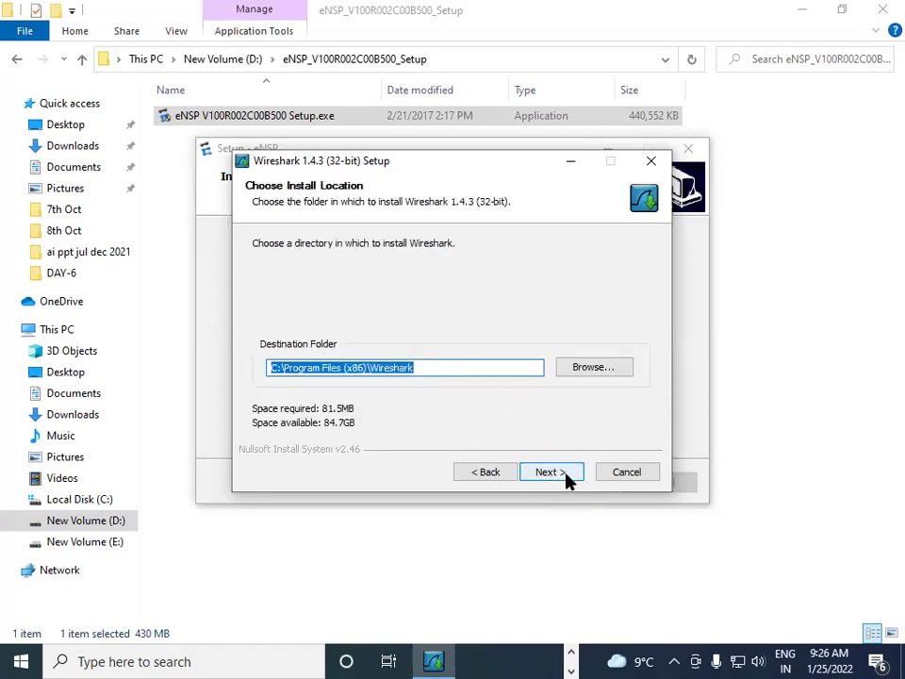
click(556, 472)
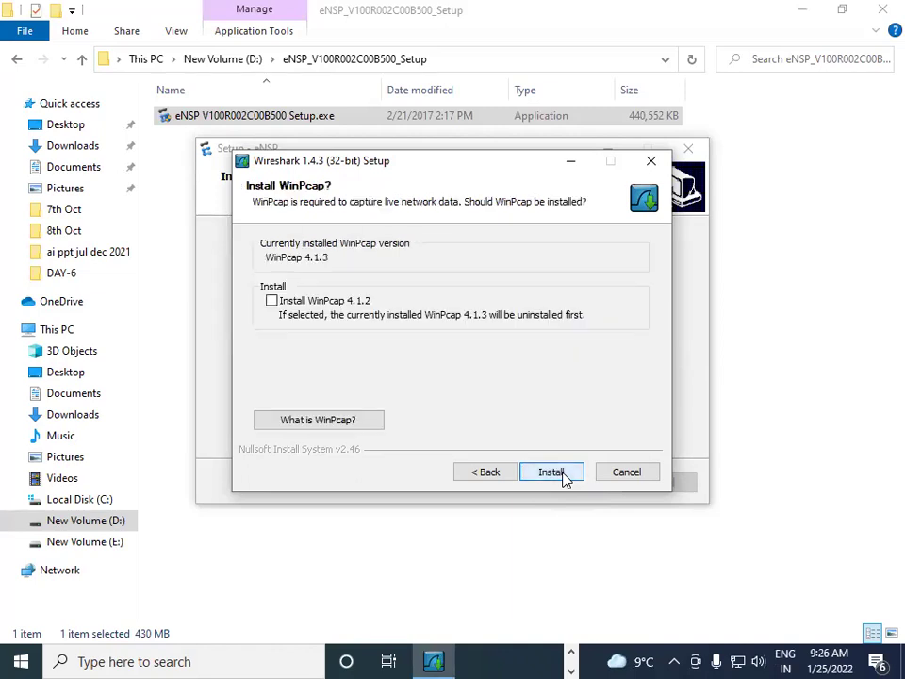
click(562, 477)
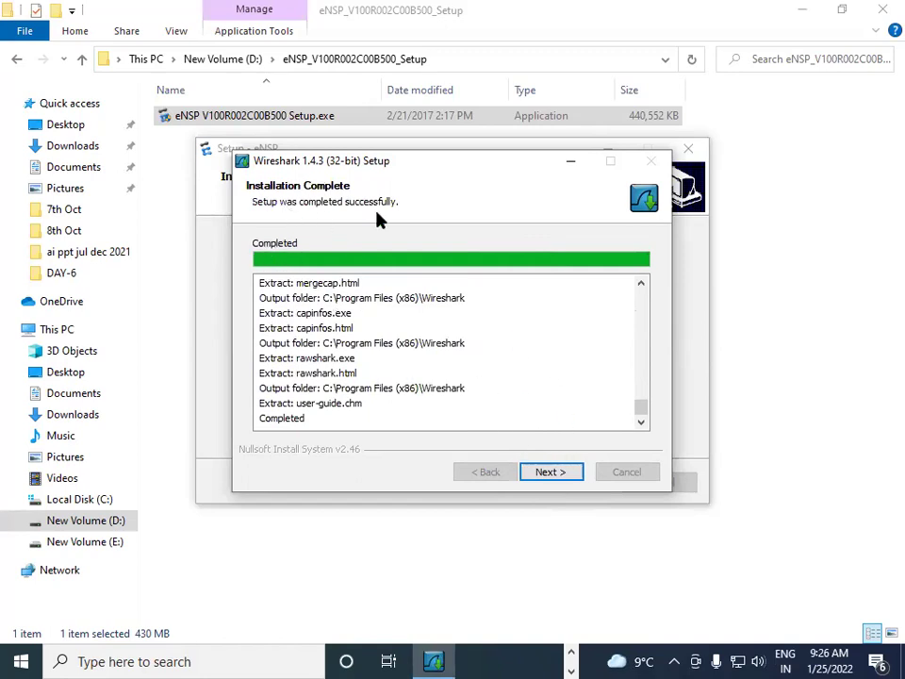
click(555, 478)
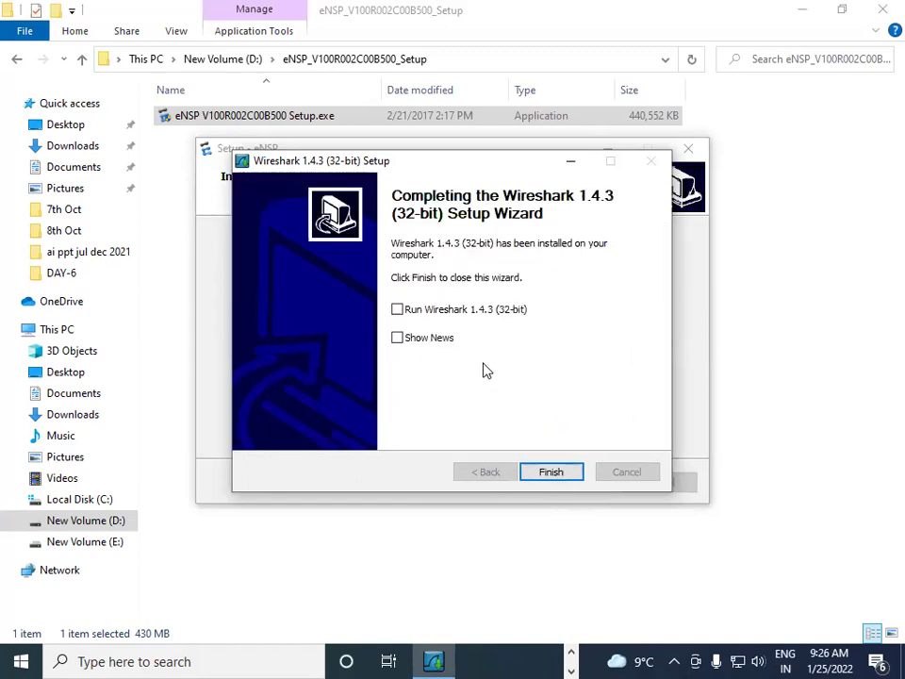
click(552, 471)
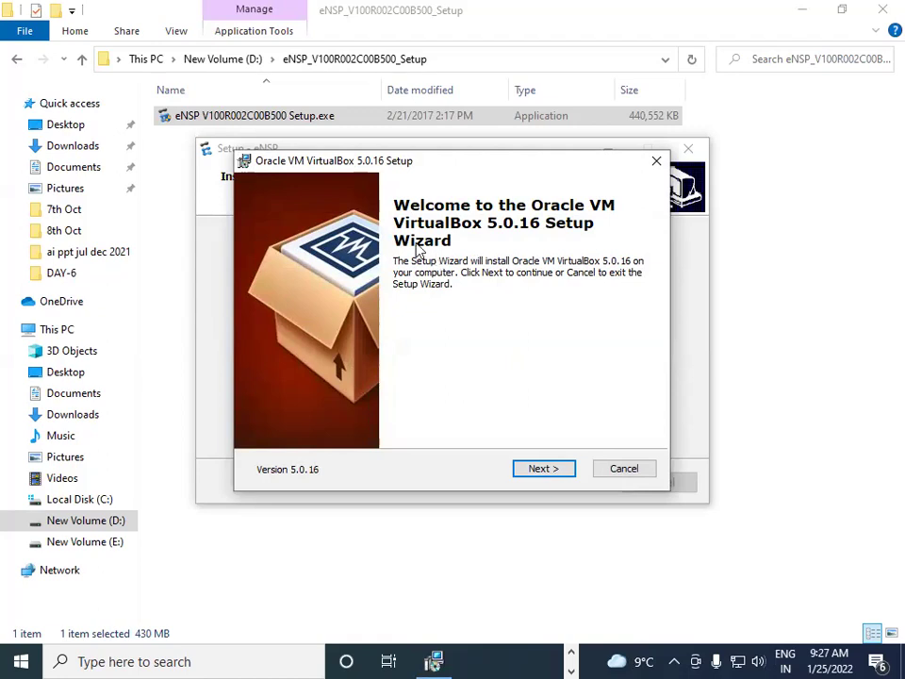
- Install VirtualBox 5.0.16 with default features and shortcuts, allowing the network reset and Oracle device software, and finish with starting it enabled
click(555, 478)
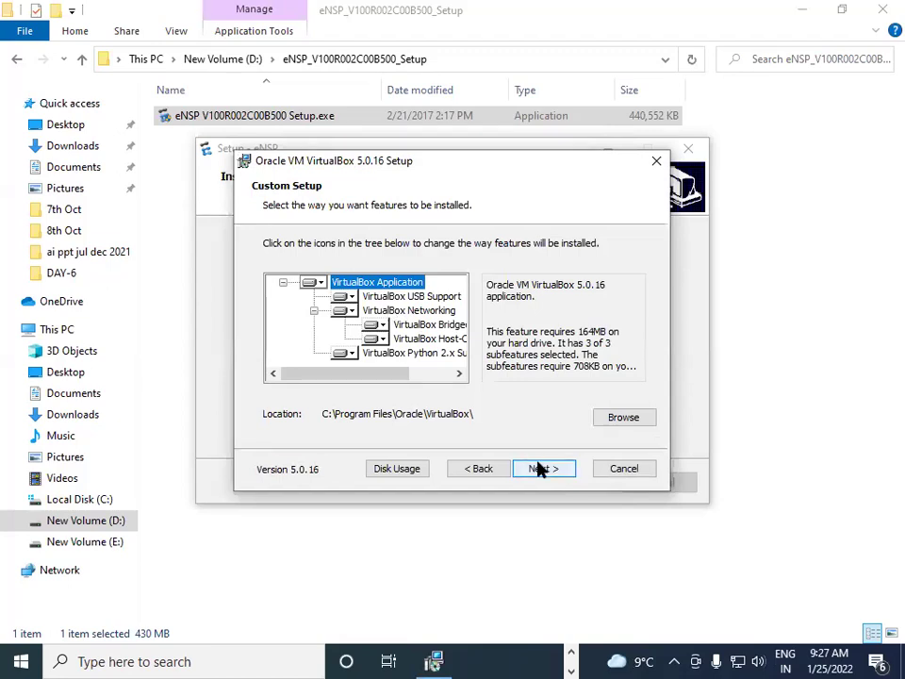
click(541, 469)
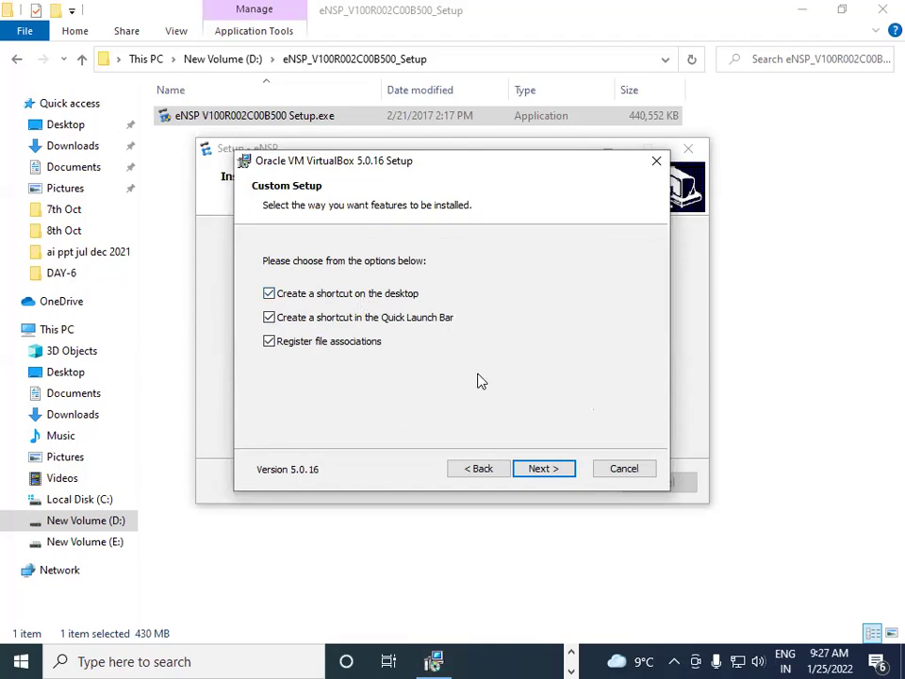
click(551, 478)
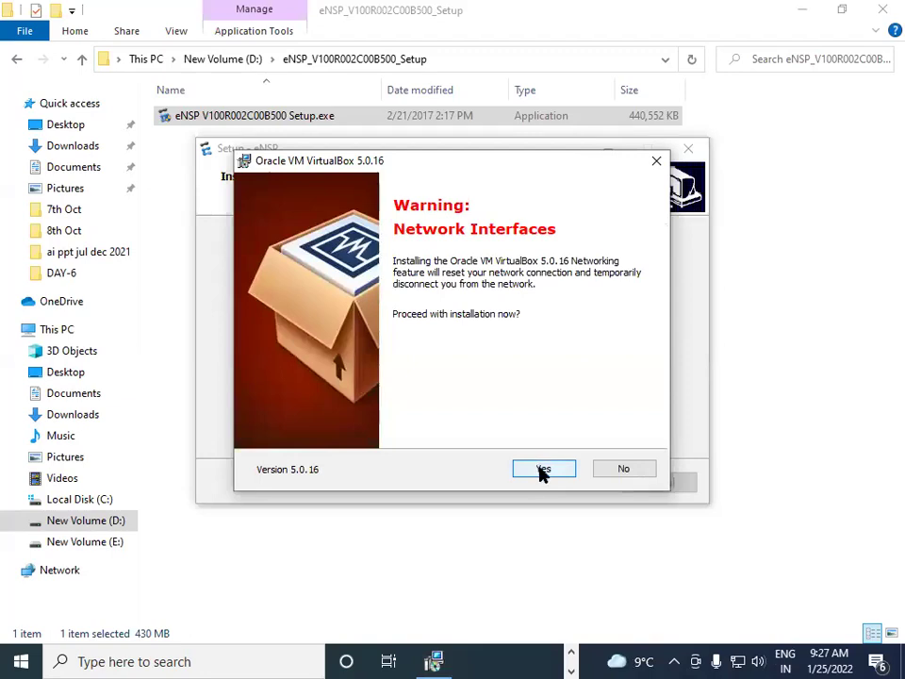
click(541, 471)
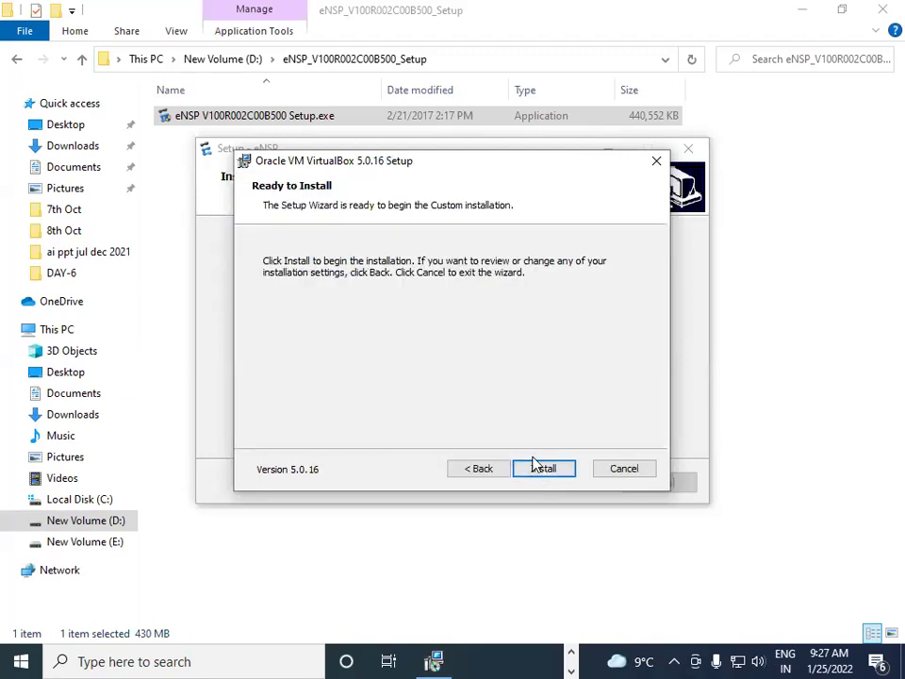
click(542, 471)
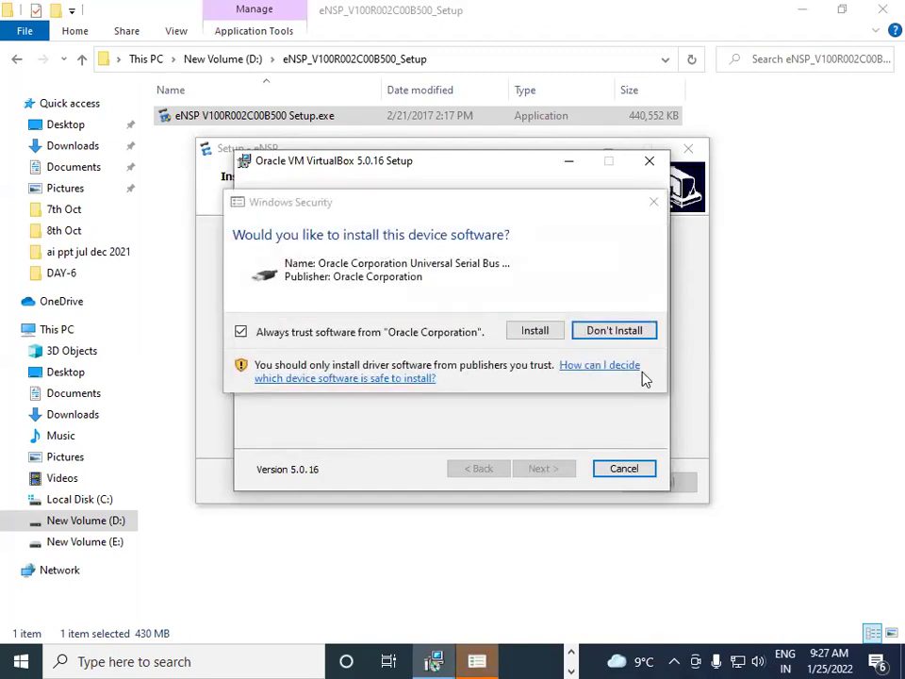
click(539, 333)
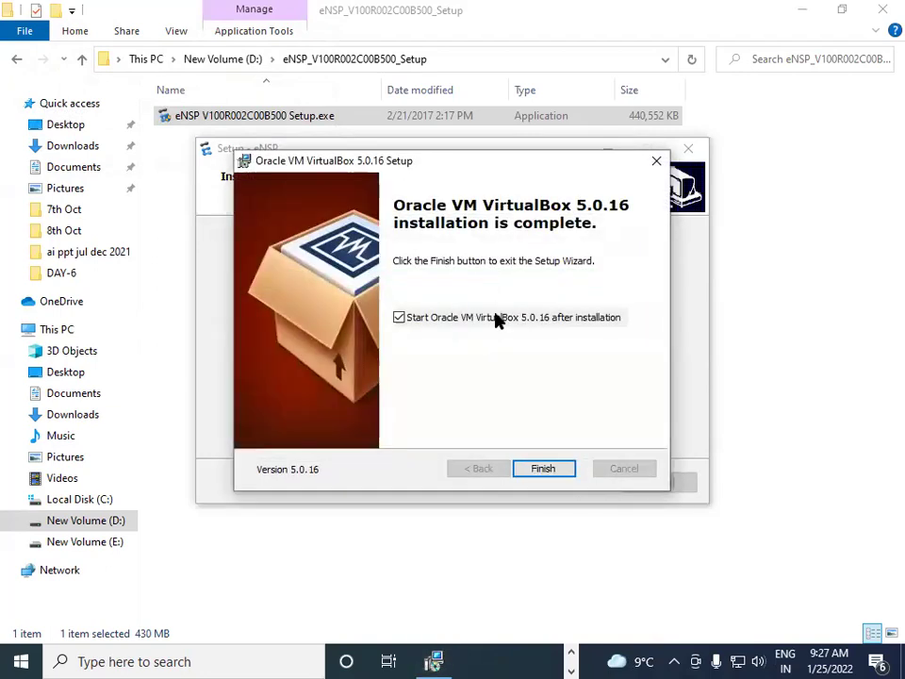
click(542, 469)
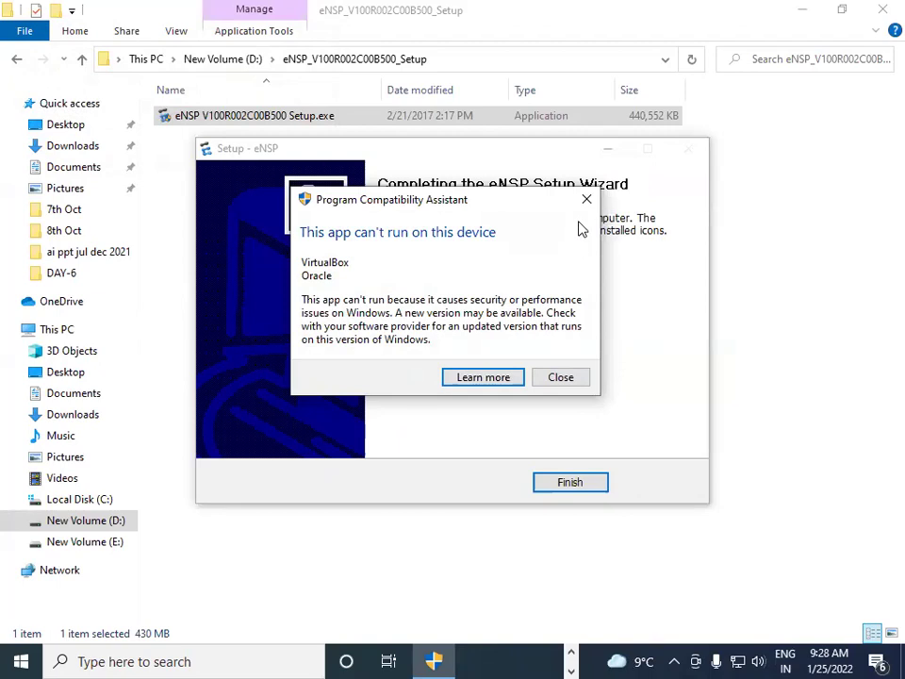
- Dismiss the VirtualBox compatibility notice, finish the eNSP setup with Launch eNSP and Show update log enabled, and acknowledge the firewall notice
click(559, 379)
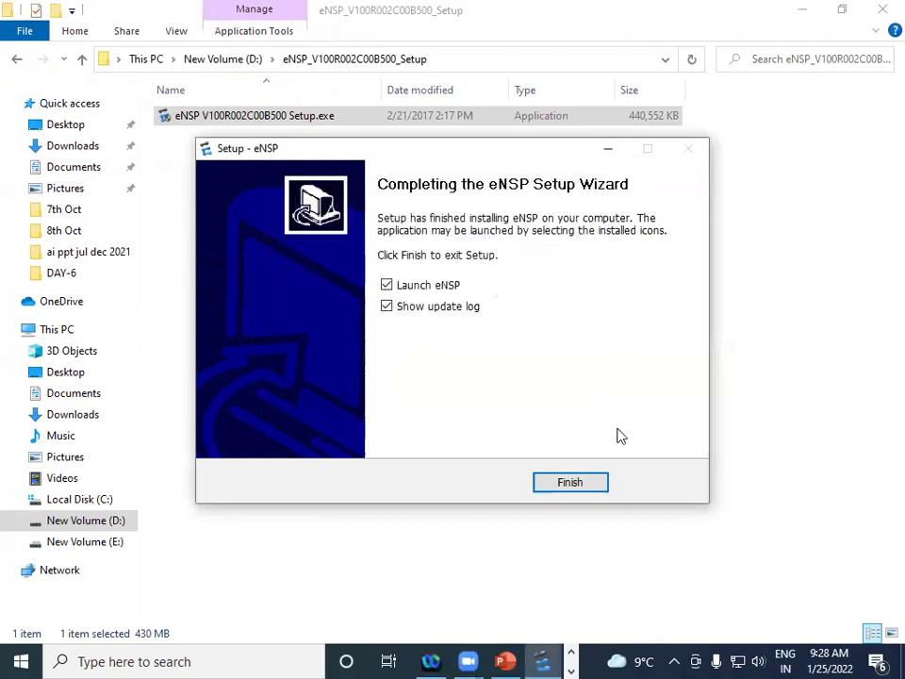
click(573, 487)
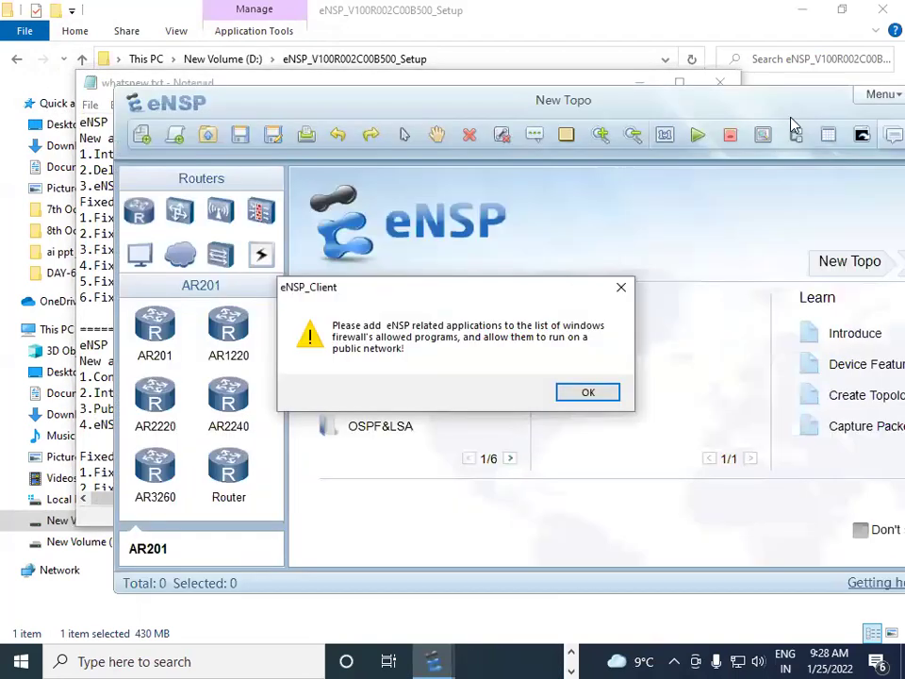
click(584, 394)
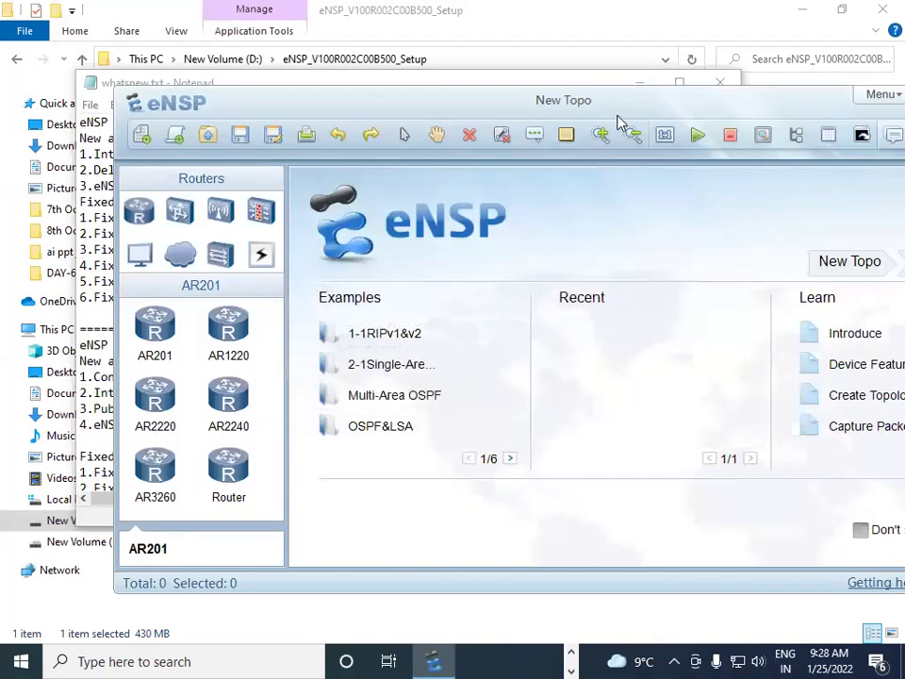
- Maximize the eNSP window and display the Routers device category
double_click(756, 109)
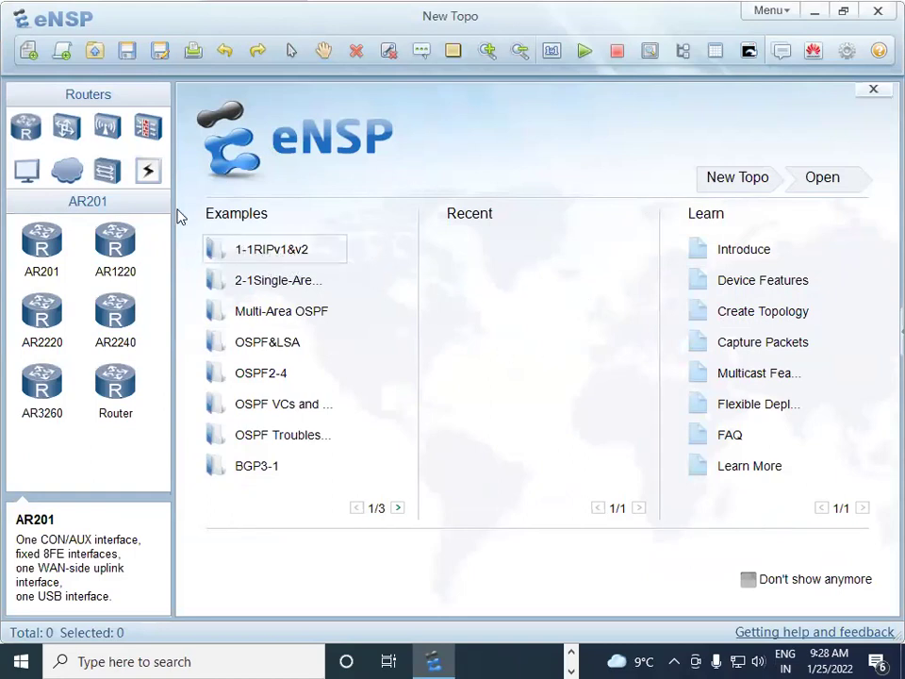
click(26, 129)
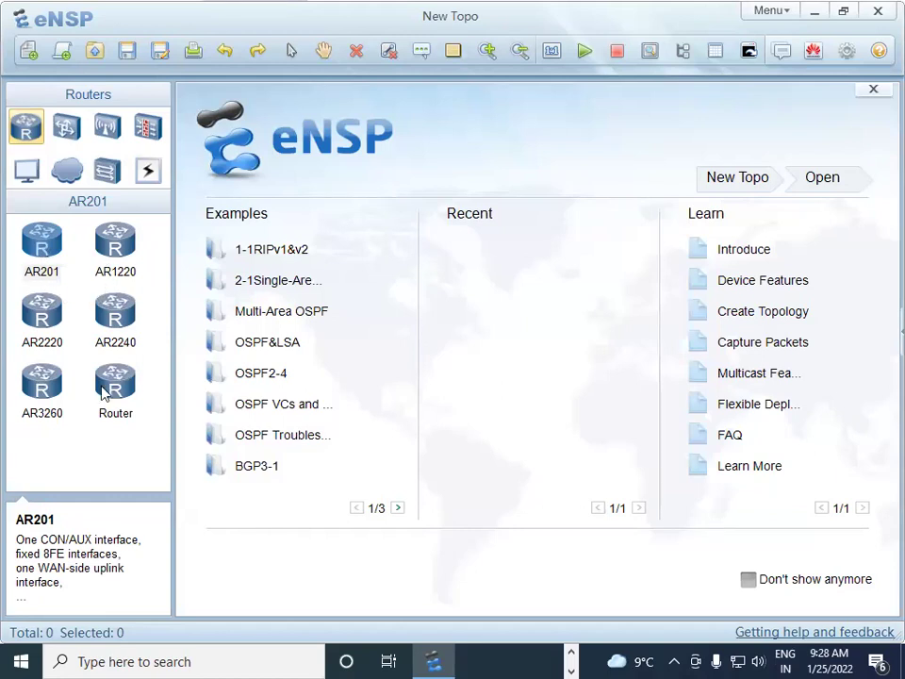
- Browse the Switches, WLAN and FireWall device categories to see which models each one offers
click(68, 130)
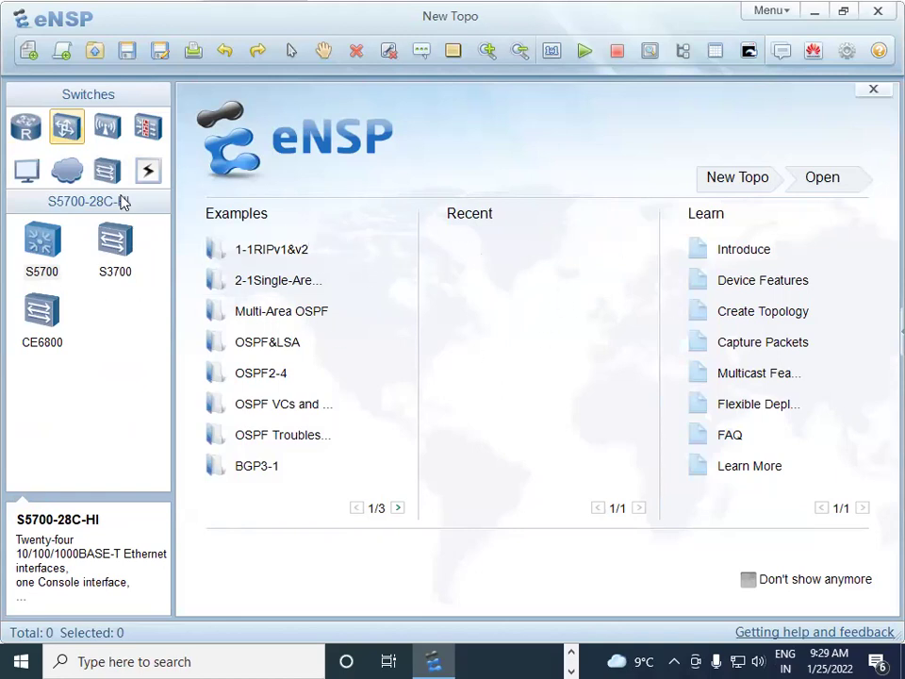
click(106, 132)
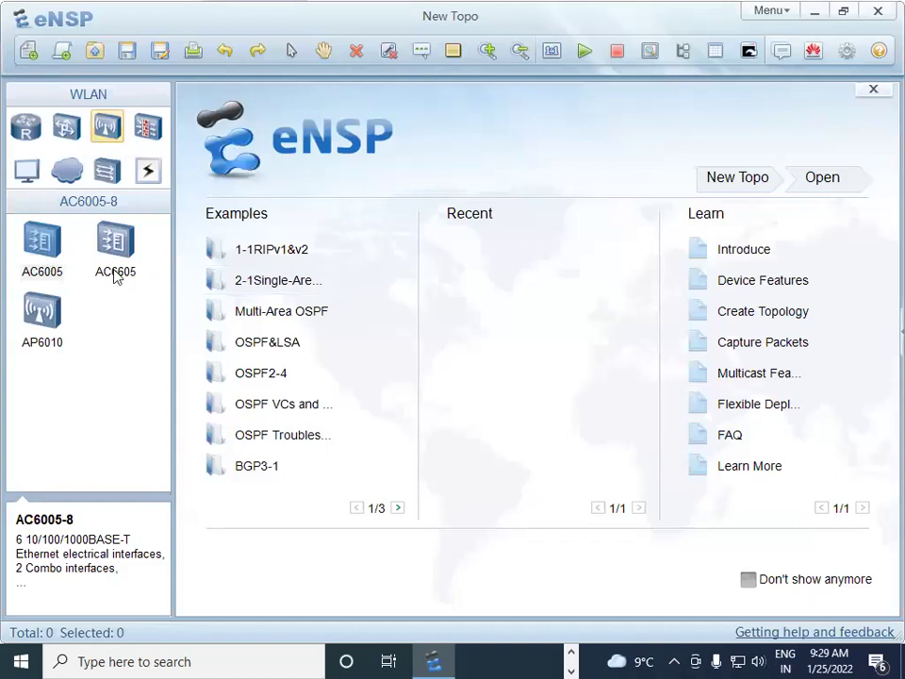
click(148, 130)
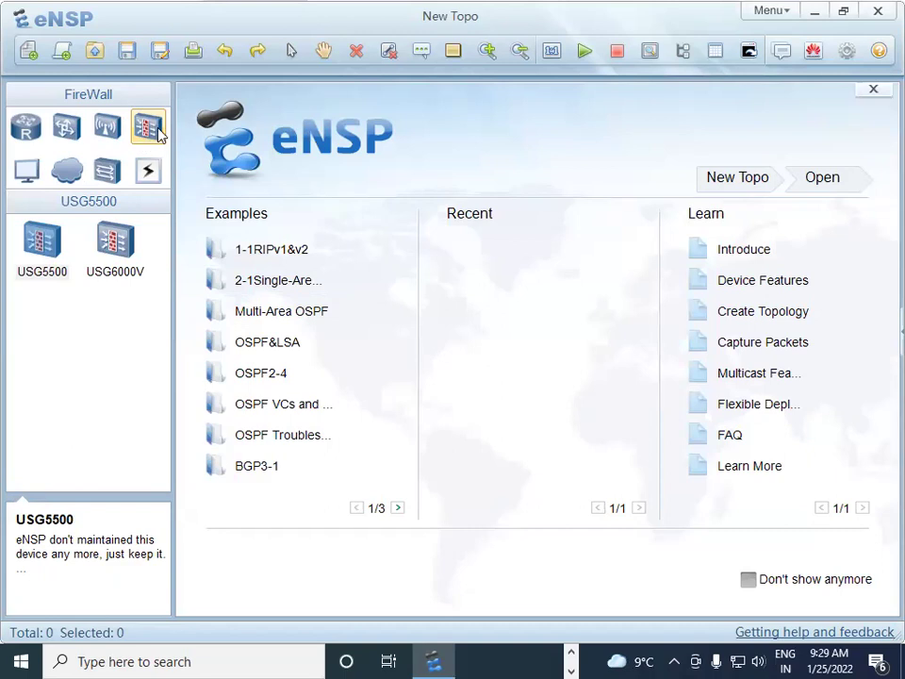
- Place a PC from the End Devices on the topology canvas and a generic Router above and to the right of it
click(19, 176)
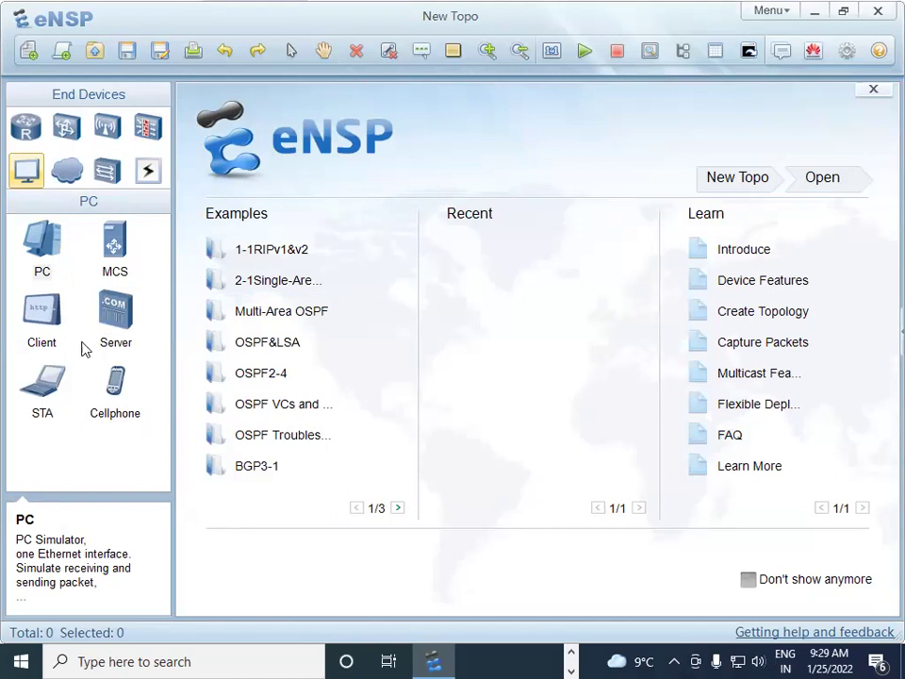
click(40, 254)
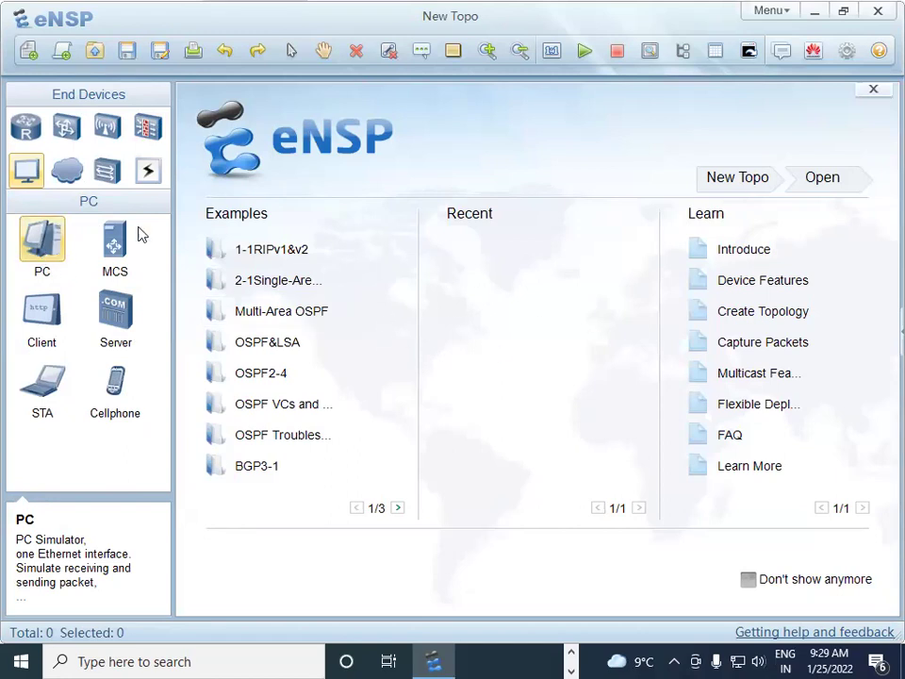
drag(40, 239, 434, 237)
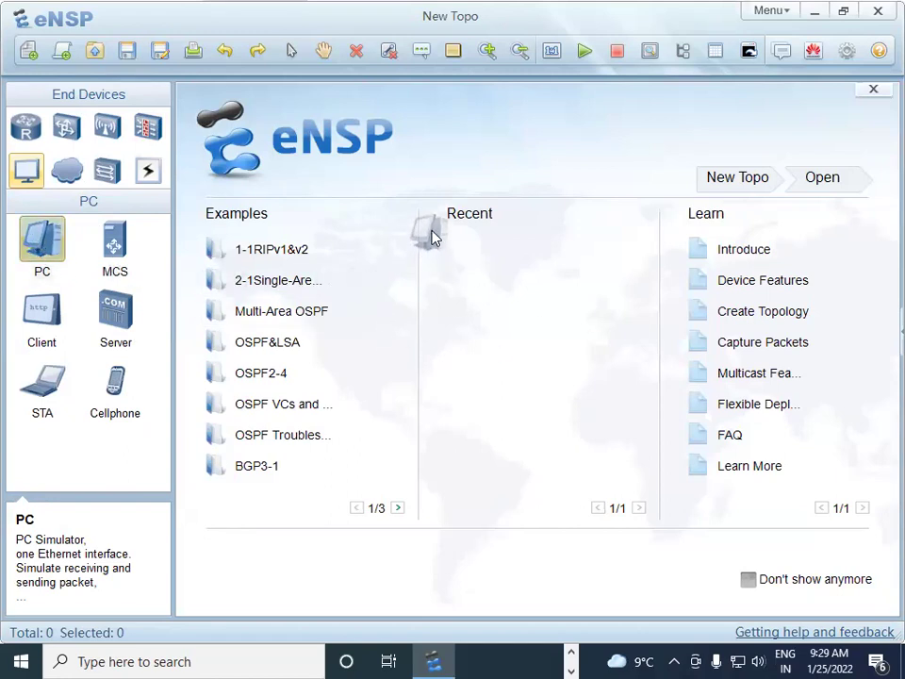
drag(379, 217, 377, 215)
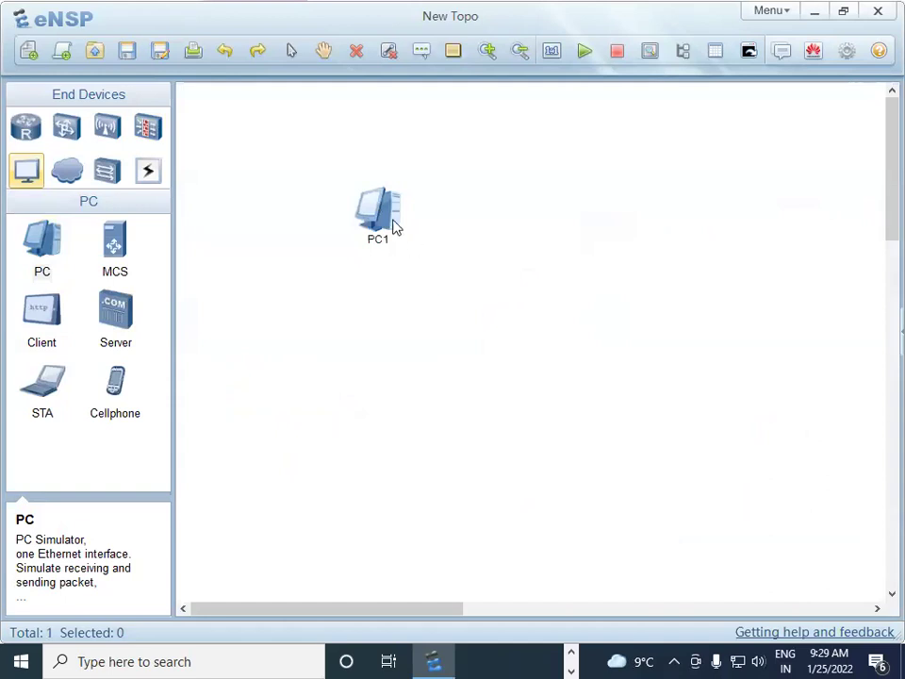
click(26, 127)
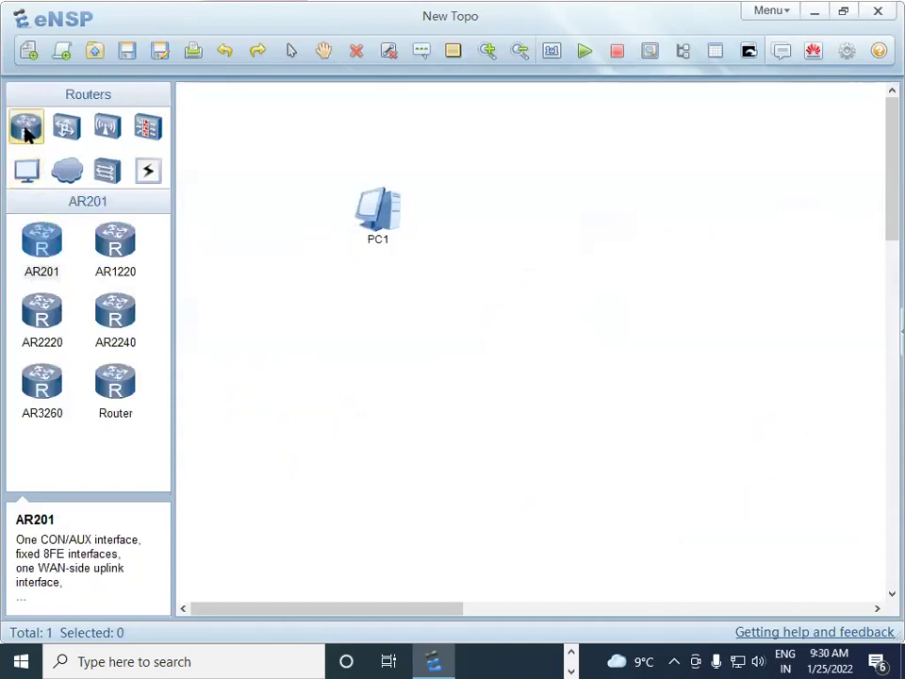
click(129, 398)
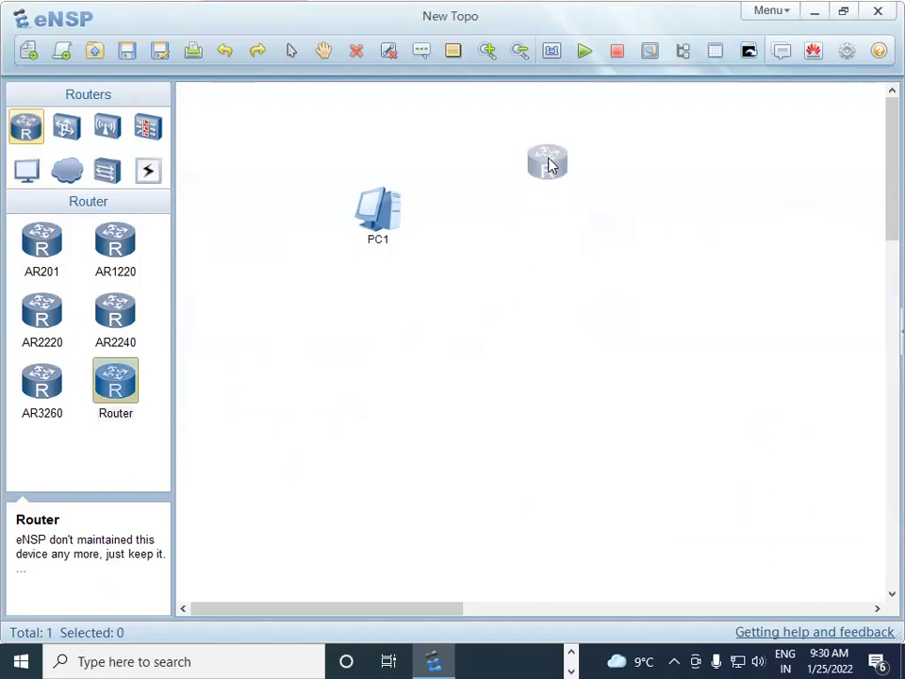
click(520, 142)
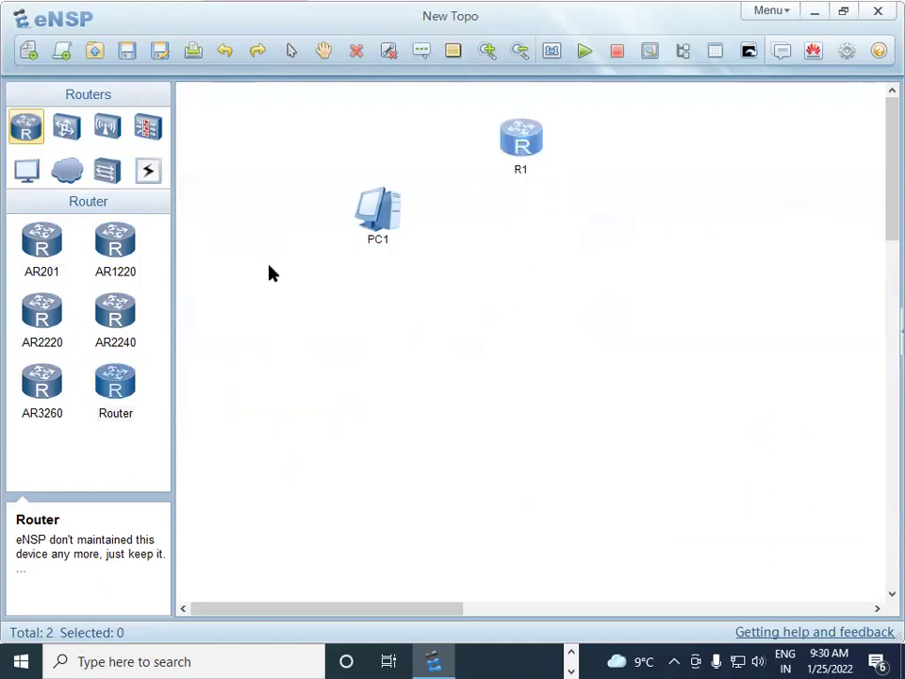
- Add an S5700 switch to the lower right of router R1 and a Cloud device directly below the router
click(66, 137)
click(47, 250)
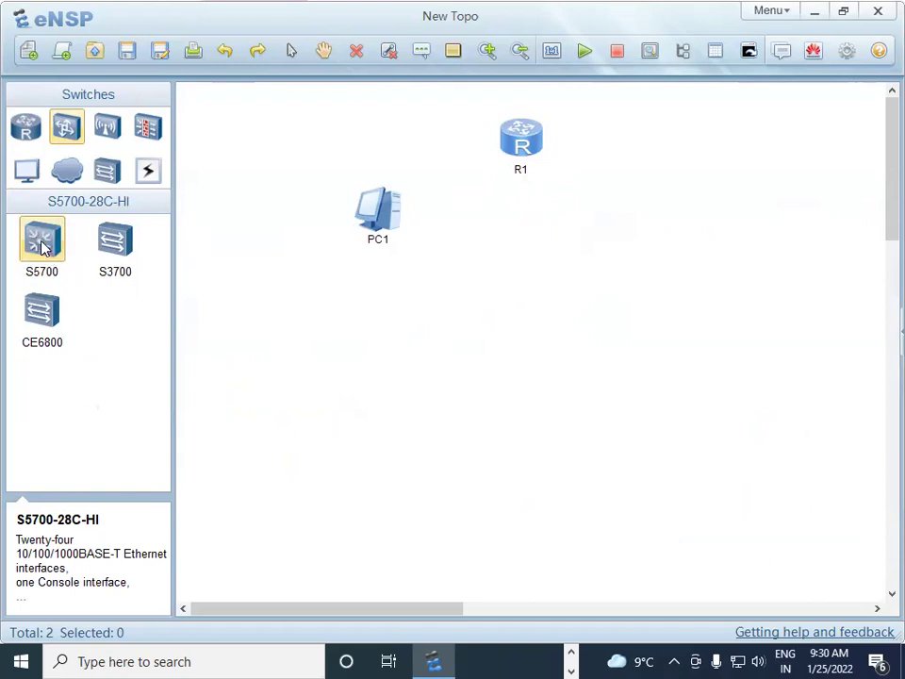
drag(41, 243, 665, 221)
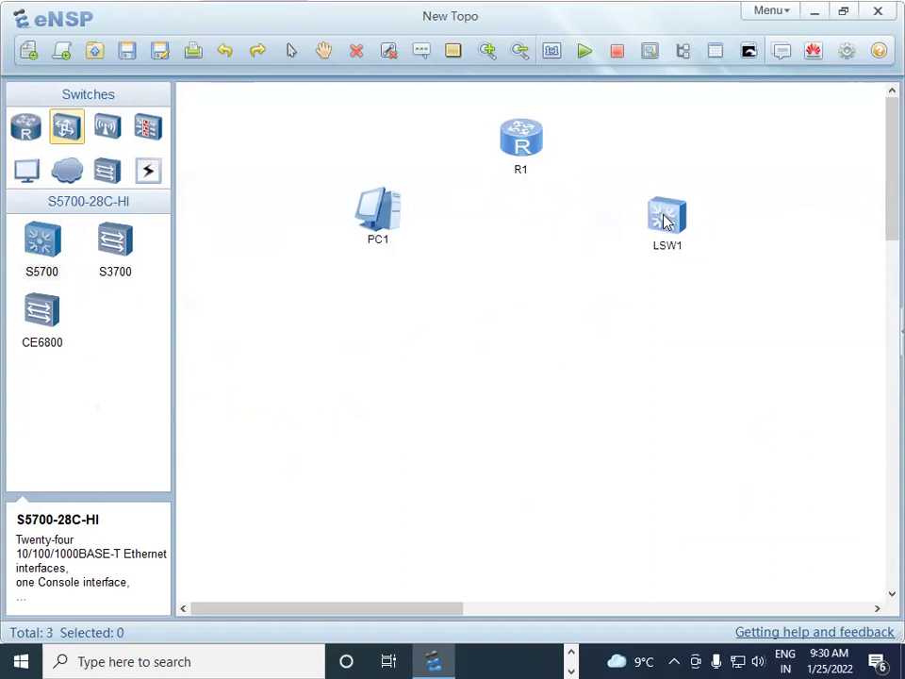
click(69, 173)
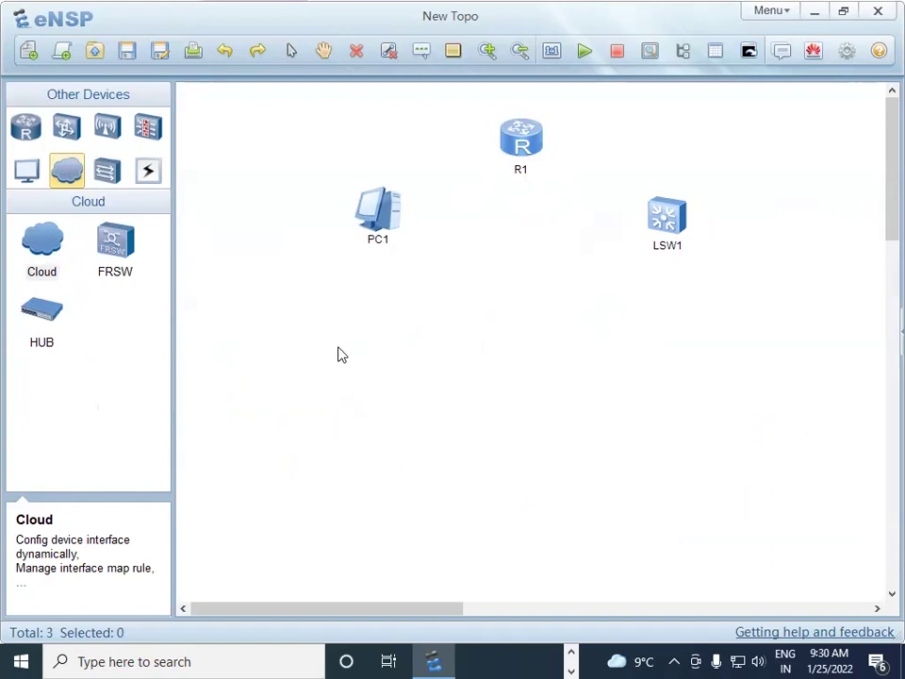
click(41, 244)
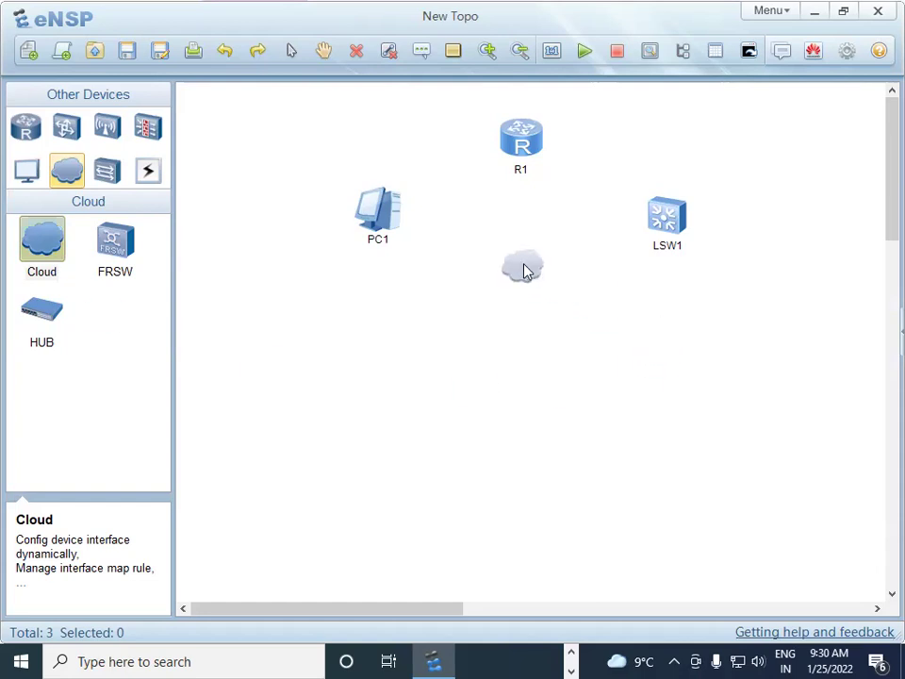
click(524, 271)
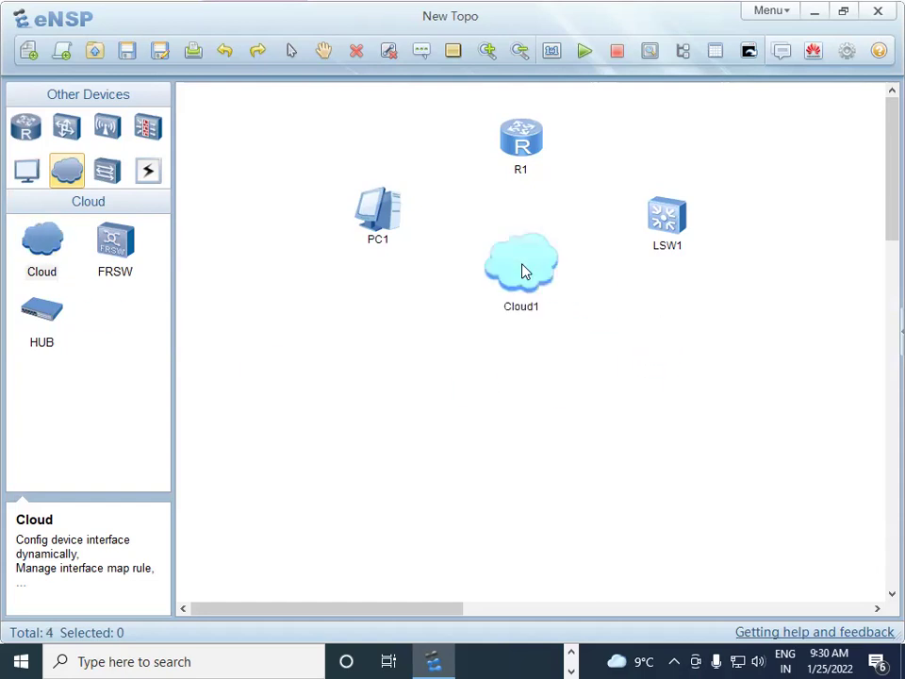
- Connect PC1 to R1 and R1 to LSW1 using the Auto connection type
click(108, 178)
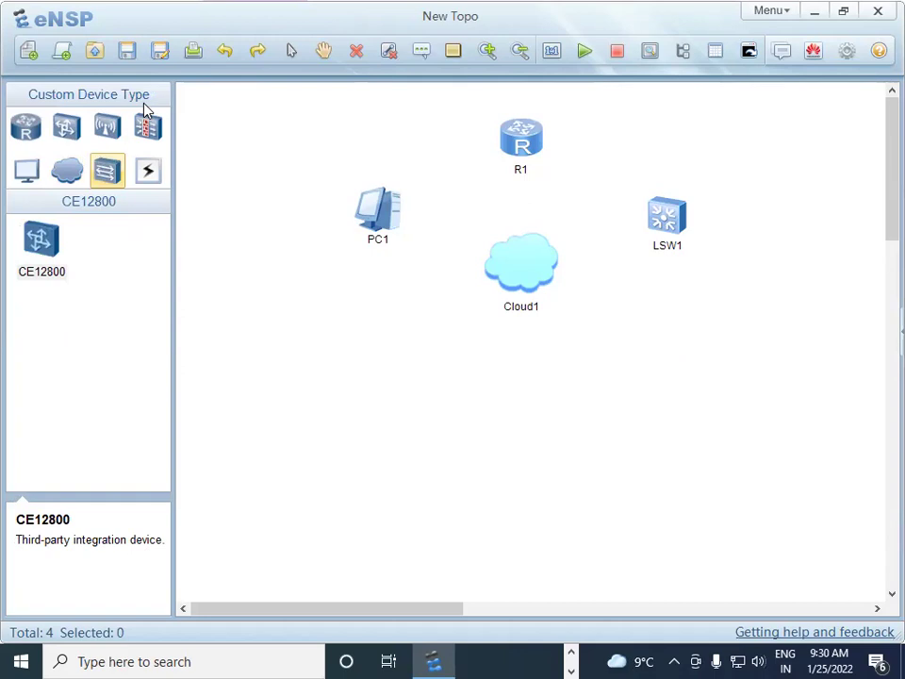
click(146, 175)
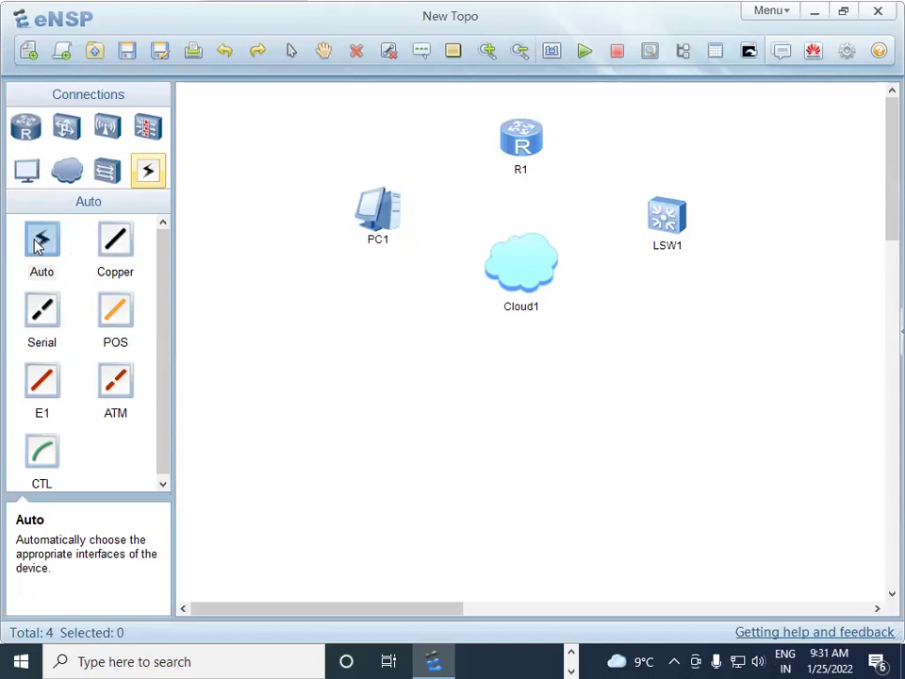
click(45, 237)
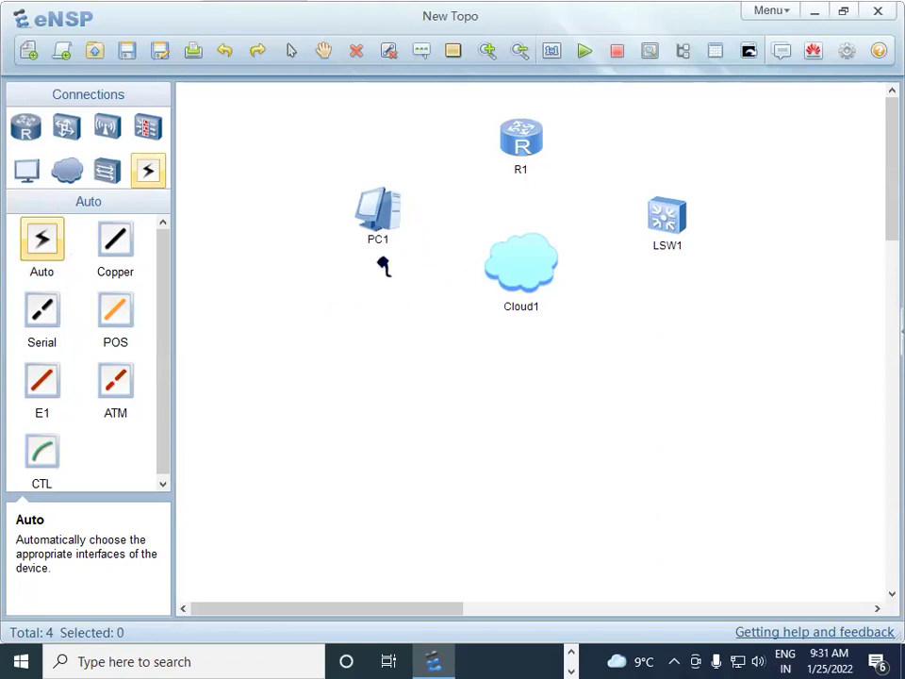
click(377, 211)
click(517, 142)
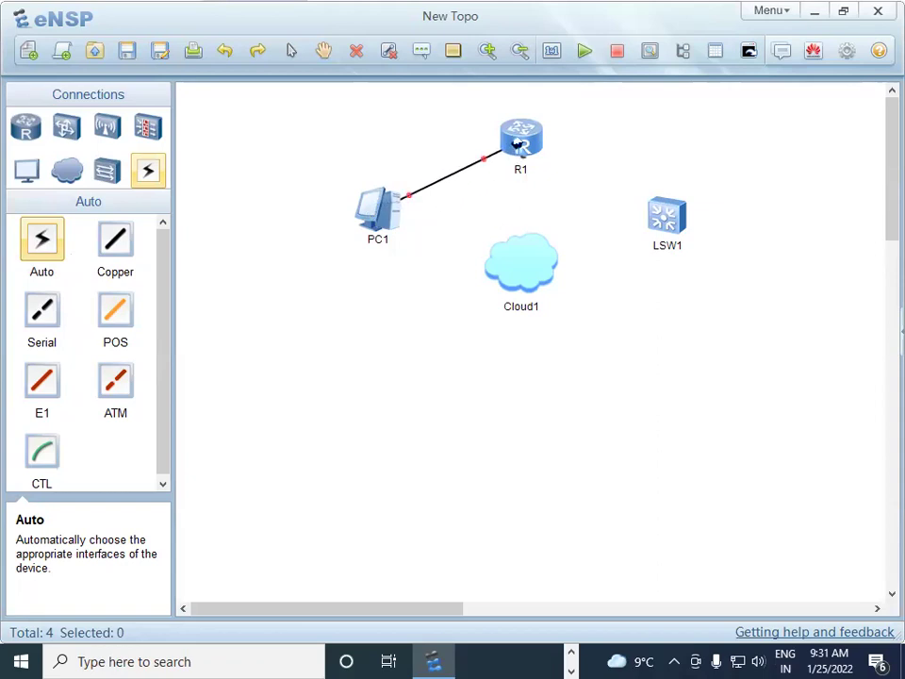
click(530, 138)
click(660, 209)
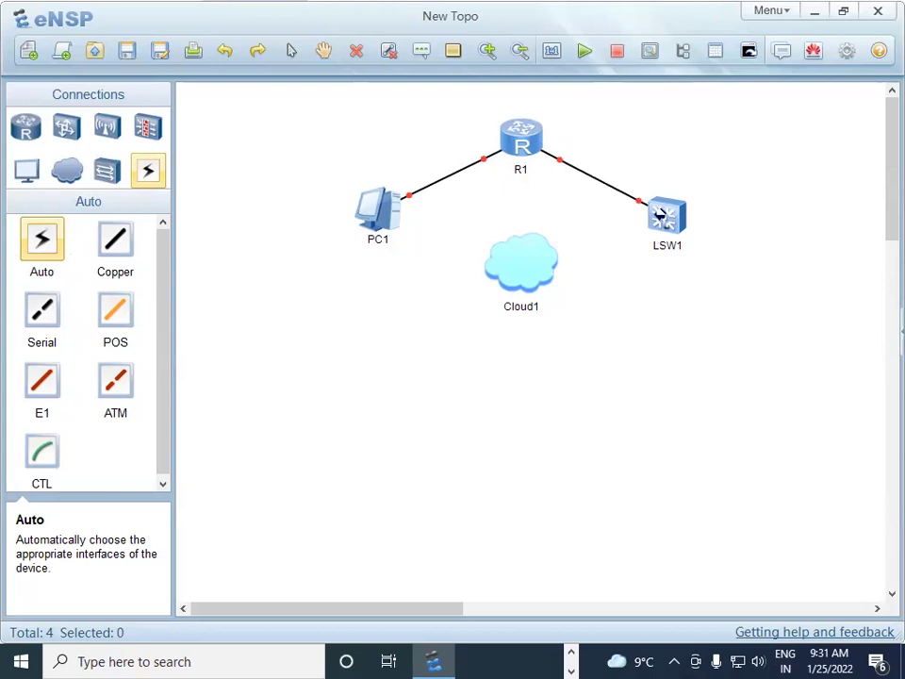
mouse_move(642, 202)
right_click(566, 285)
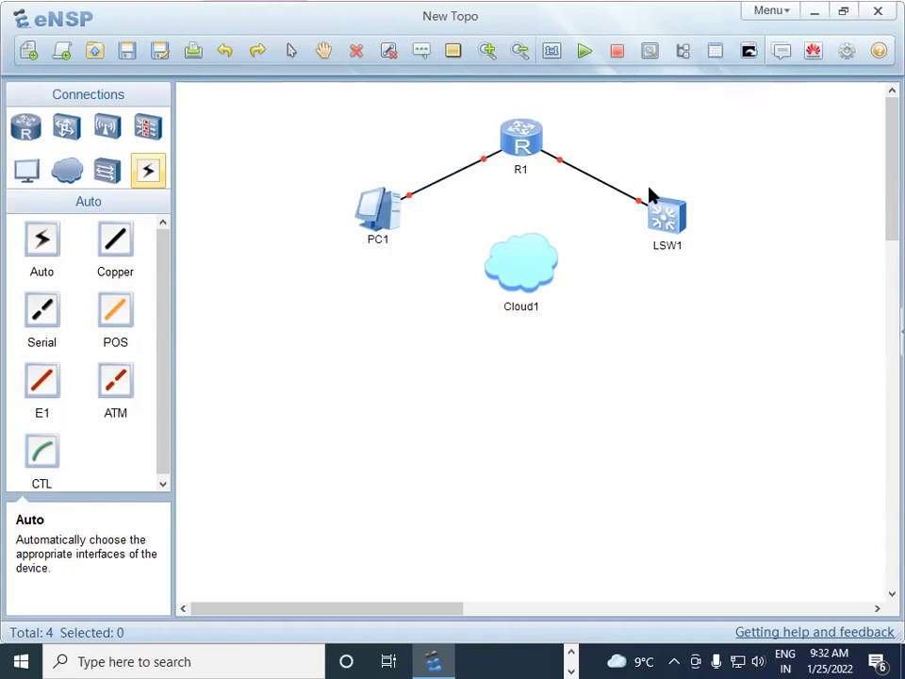
- Show all interface labels and move the four of them above their links, clear of the devices
click(685, 57)
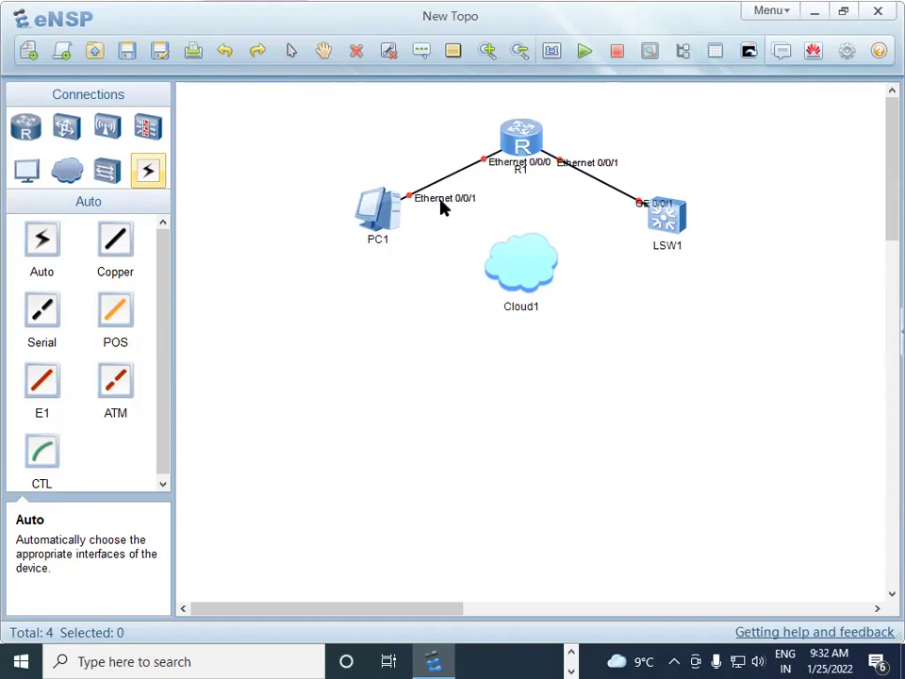
drag(441, 202, 382, 168)
drag(512, 176, 444, 144)
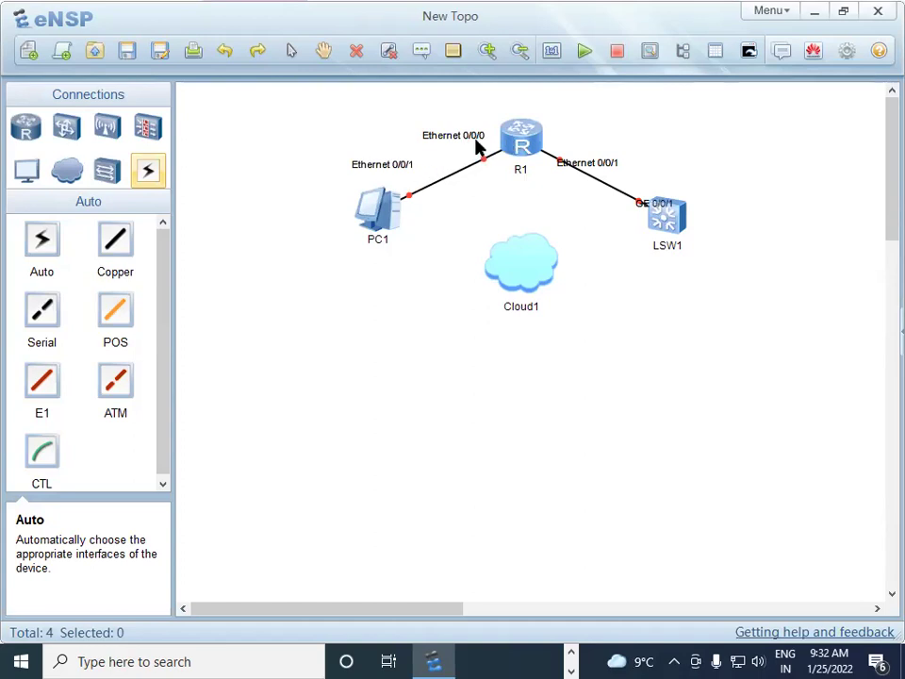
drag(588, 171, 589, 153)
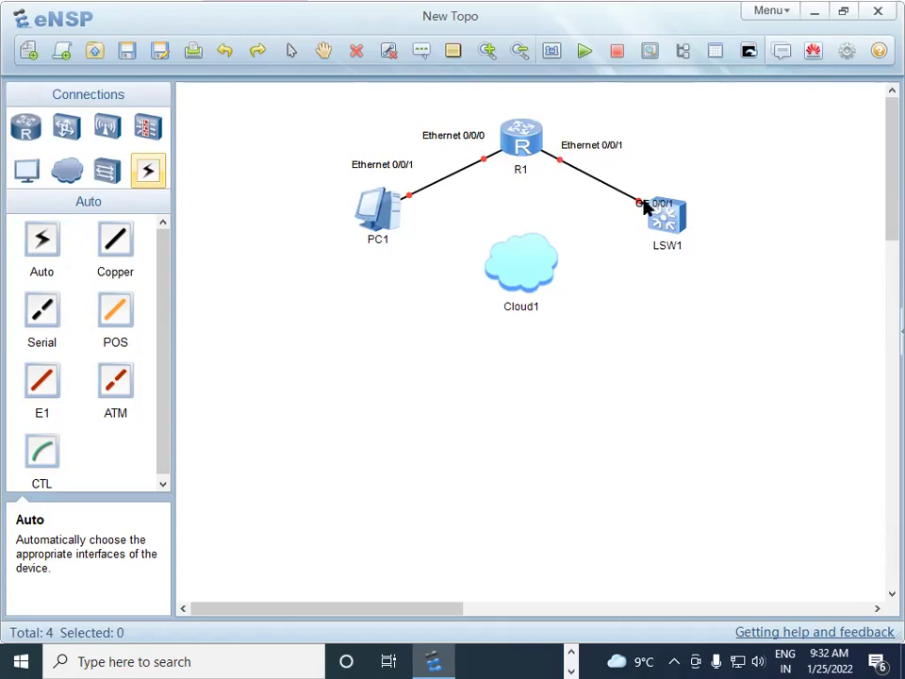
drag(651, 204, 642, 180)
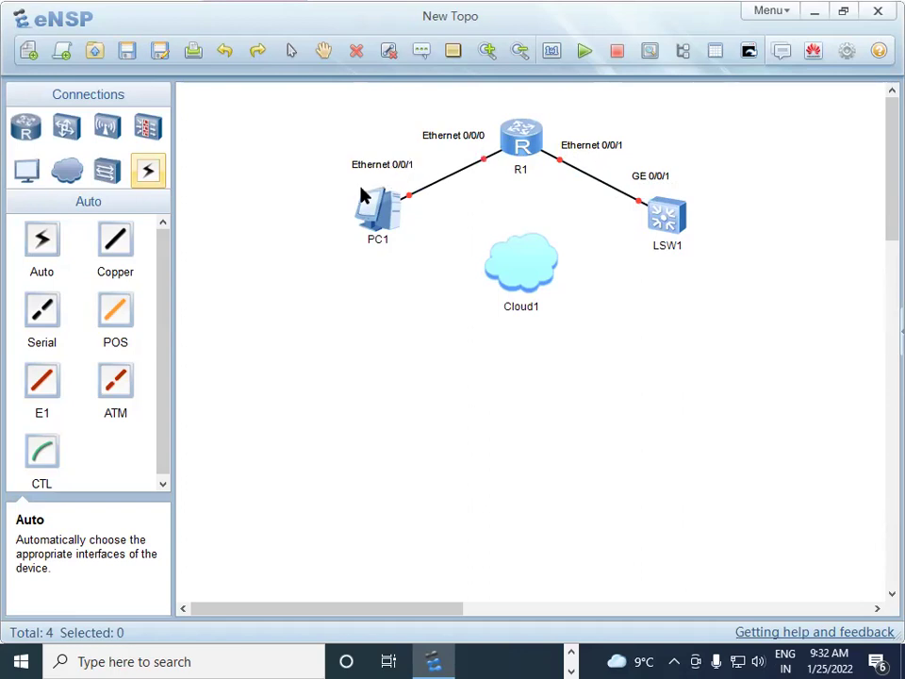
- Try to start a Copper Ethernet connection from PC1
click(115, 241)
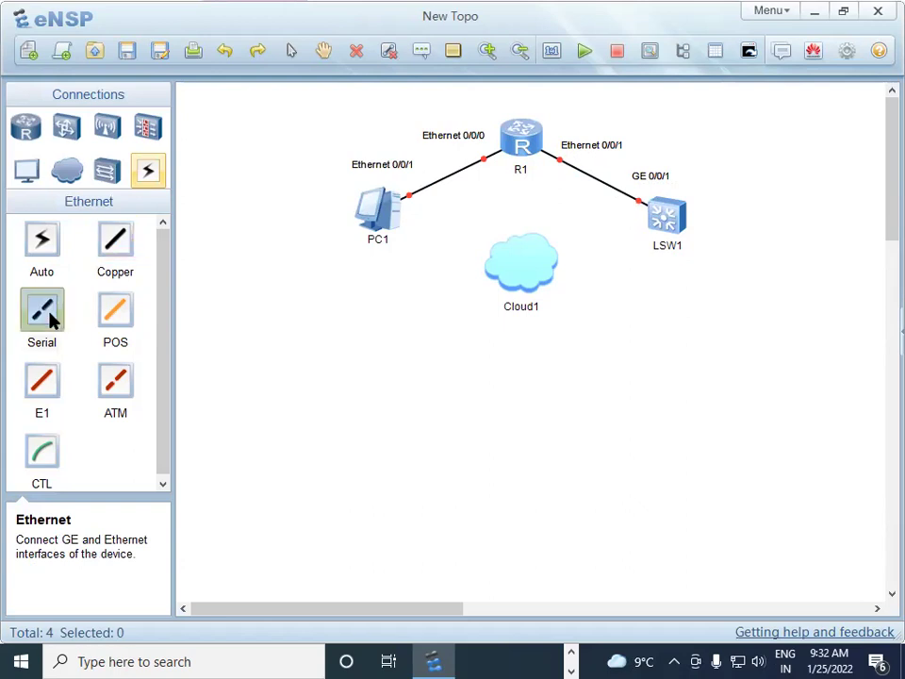
click(47, 316)
click(122, 250)
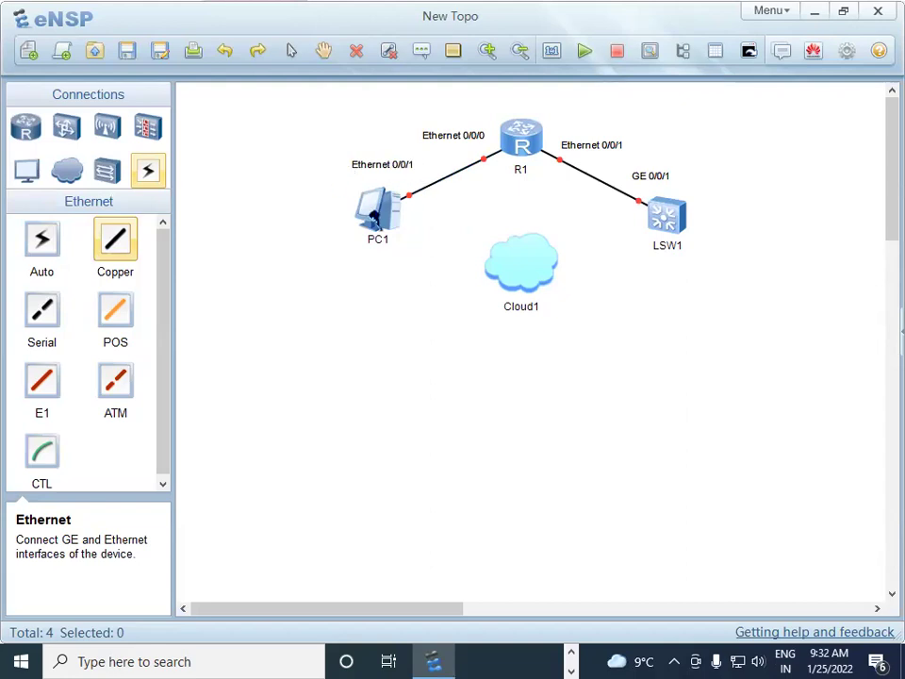
click(374, 219)
click(384, 226)
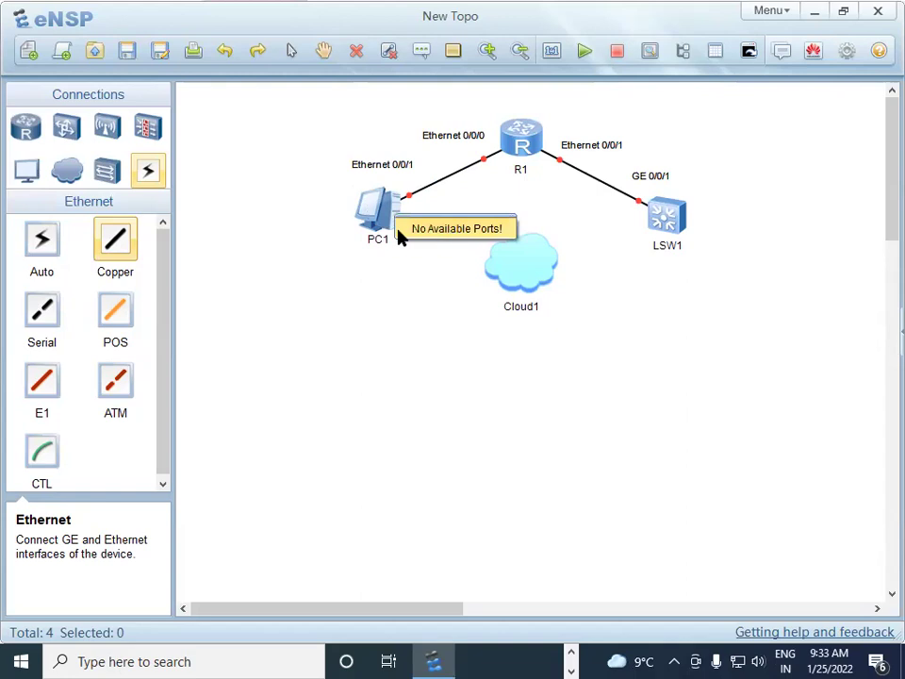
right_click(207, 199)
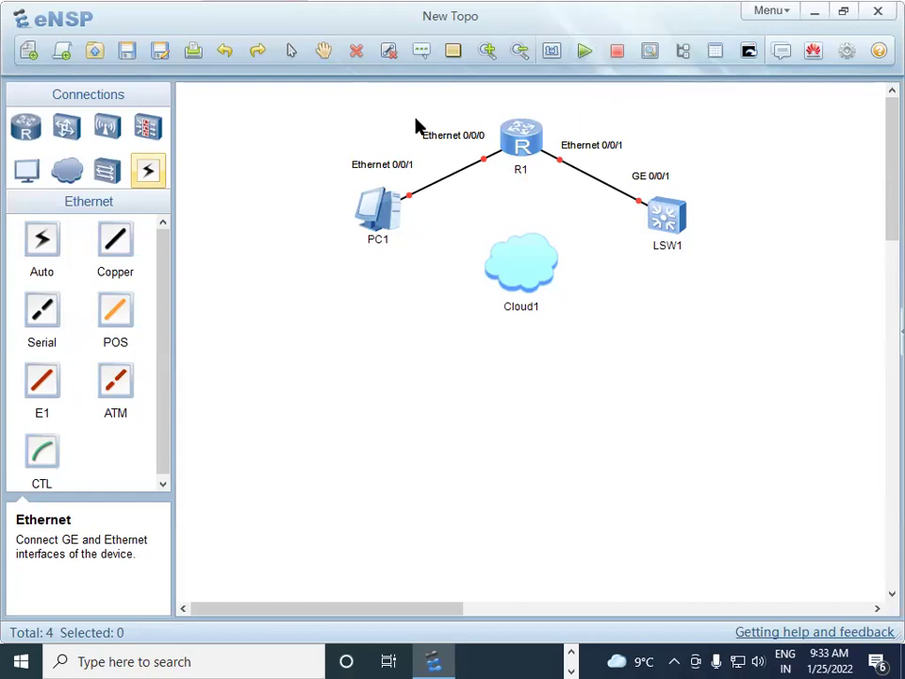
- Add the text label 172.10.10.11 to the topology and position it directly below PC1
click(424, 57)
click(367, 265)
text(172)
key(Return)
key(BackSpace)
text(.10.10.11)
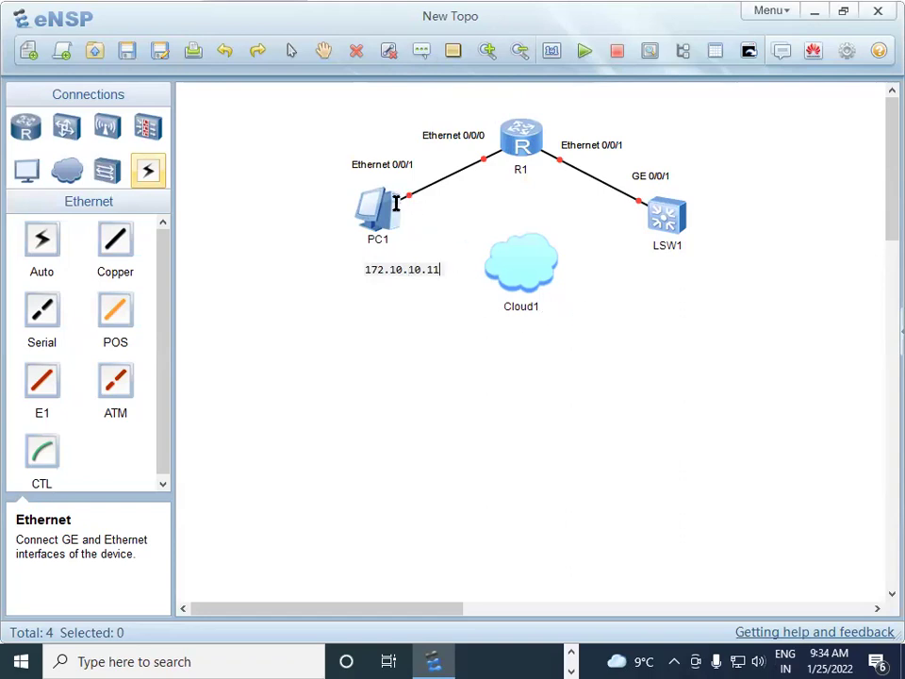
click(365, 208)
click(377, 304)
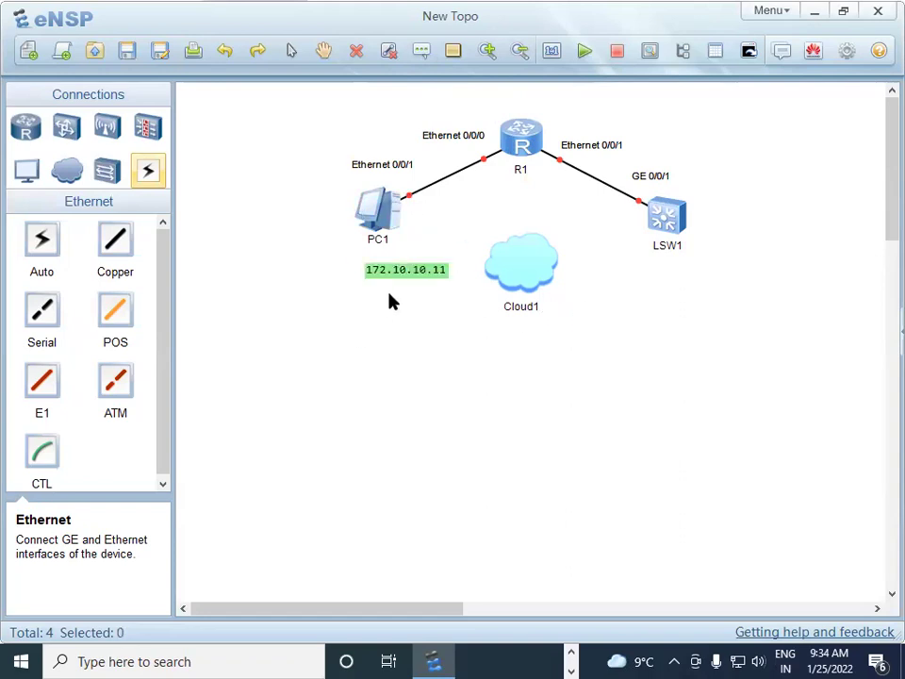
drag(403, 273, 372, 264)
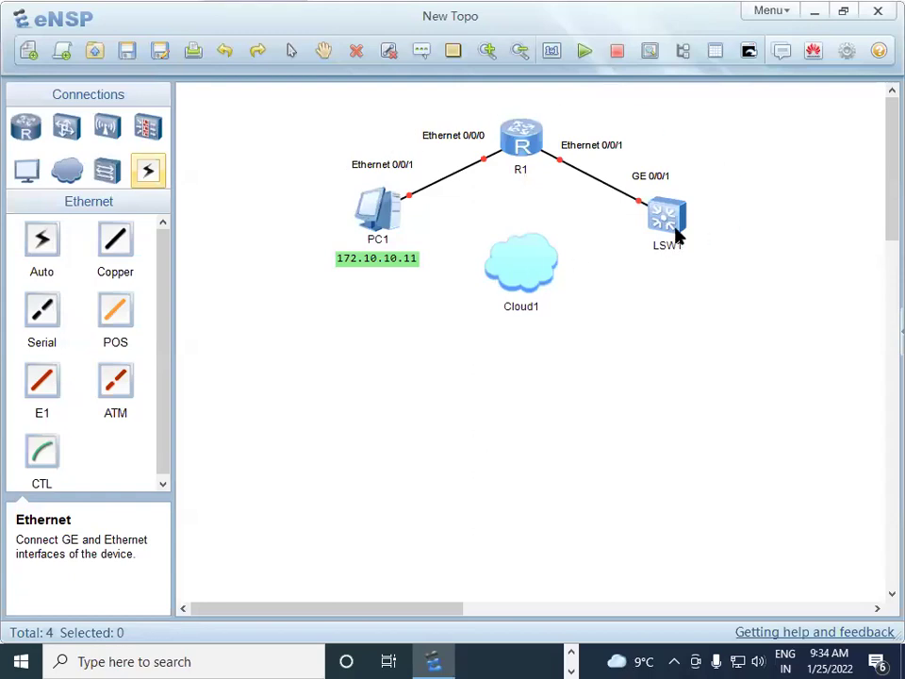
- Add the text label 172.10.10.15 to the topology and position it directly below LSW1
click(421, 54)
click(657, 265)
text(172.10.10.15)
click(641, 315)
drag(709, 269, 679, 263)
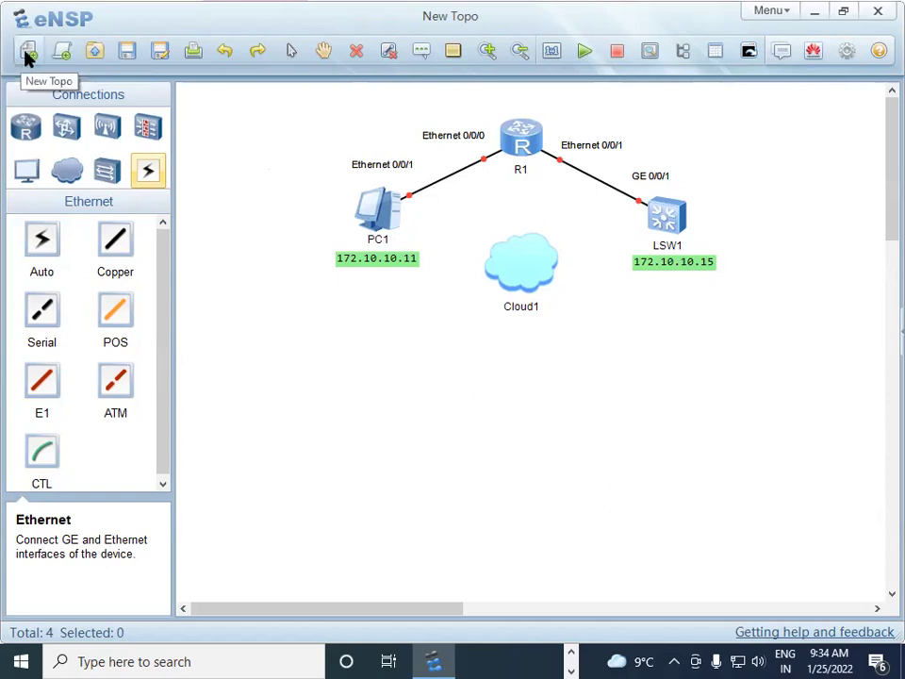
- Save the topology as a topo file named first in the Documents folder
click(128, 60)
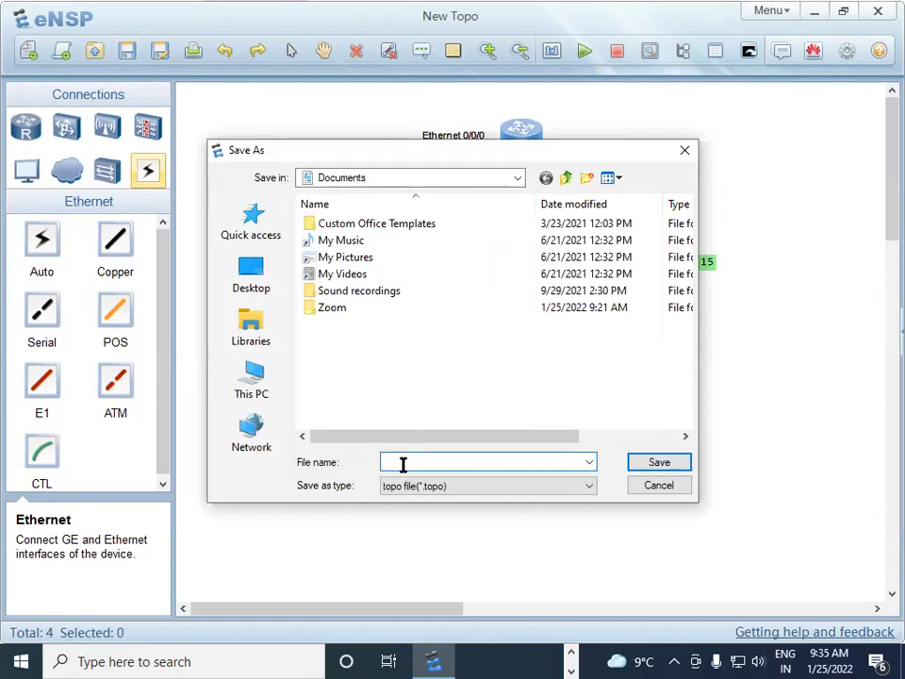
text(first)
click(678, 467)
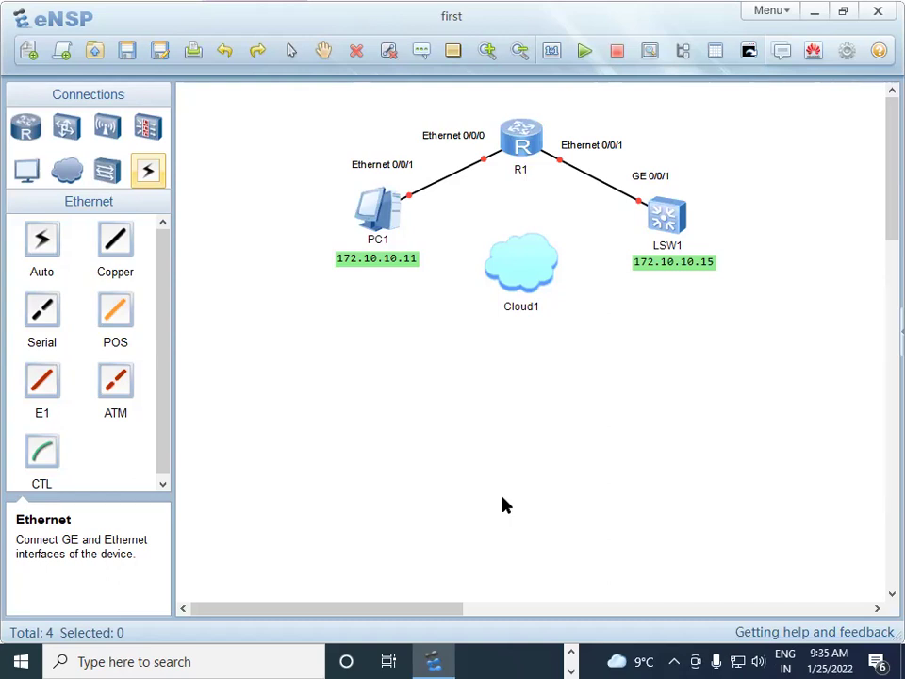
- Save the current topology, then open the Save As dialog and close it without saving a copy
click(127, 53)
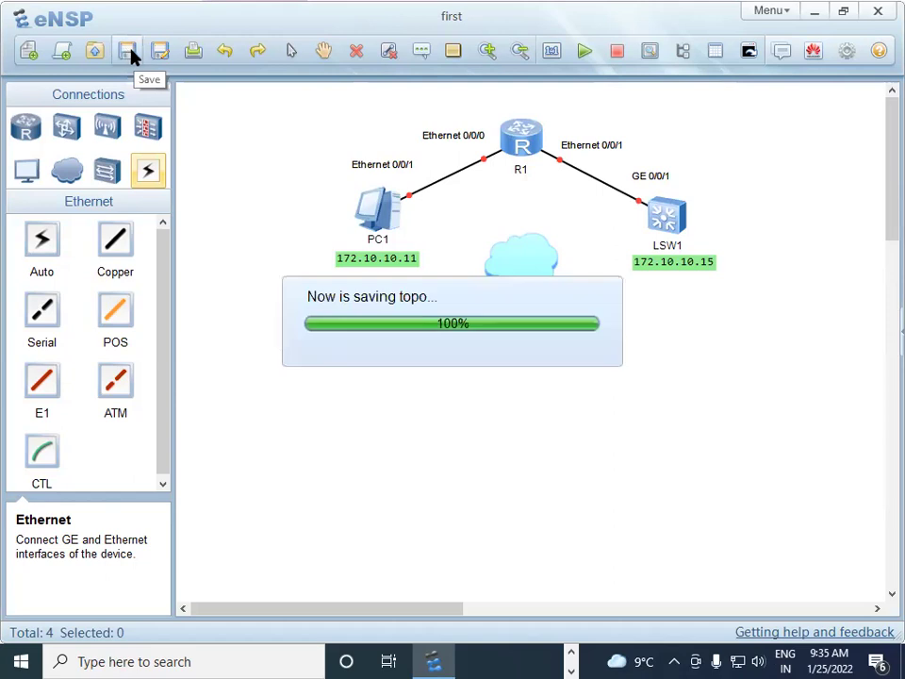
click(160, 54)
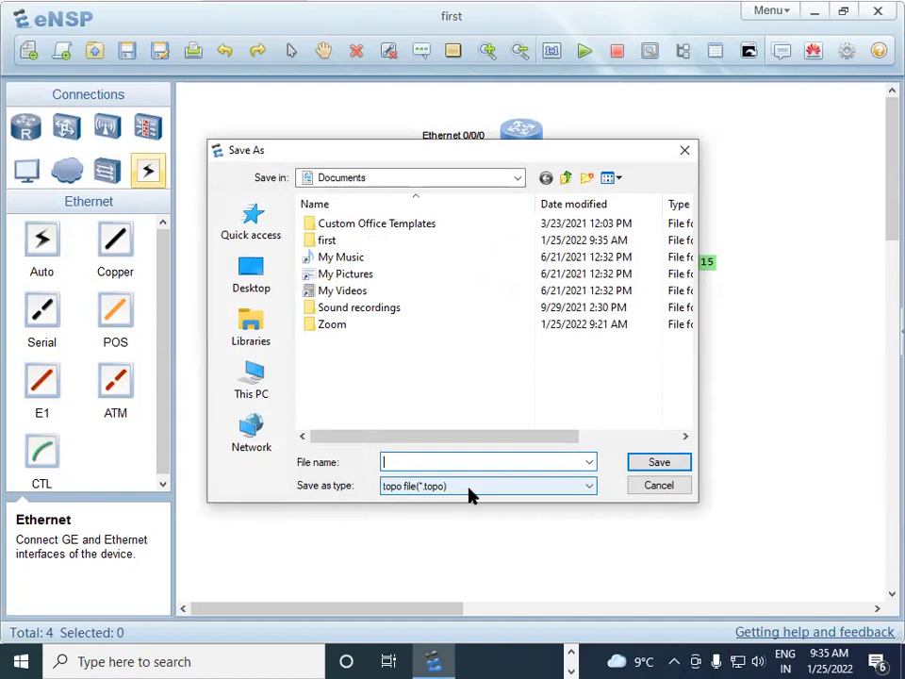
click(684, 148)
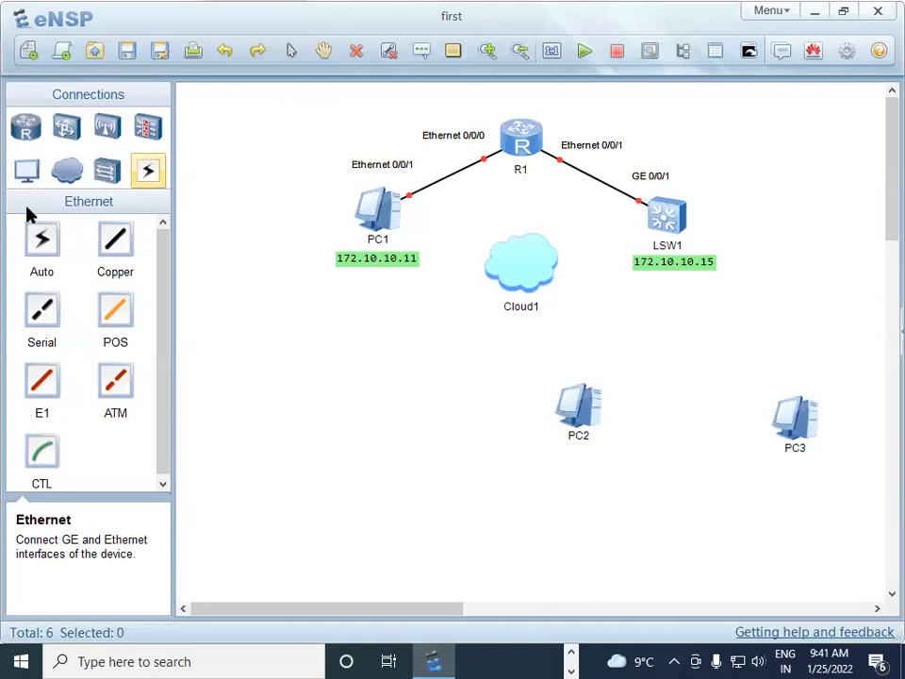
- Connect Ethernet 0/0/1 of PC2 to GE 0/0/2 of LSW1 with a Copper Ethernet link
click(111, 244)
click(115, 243)
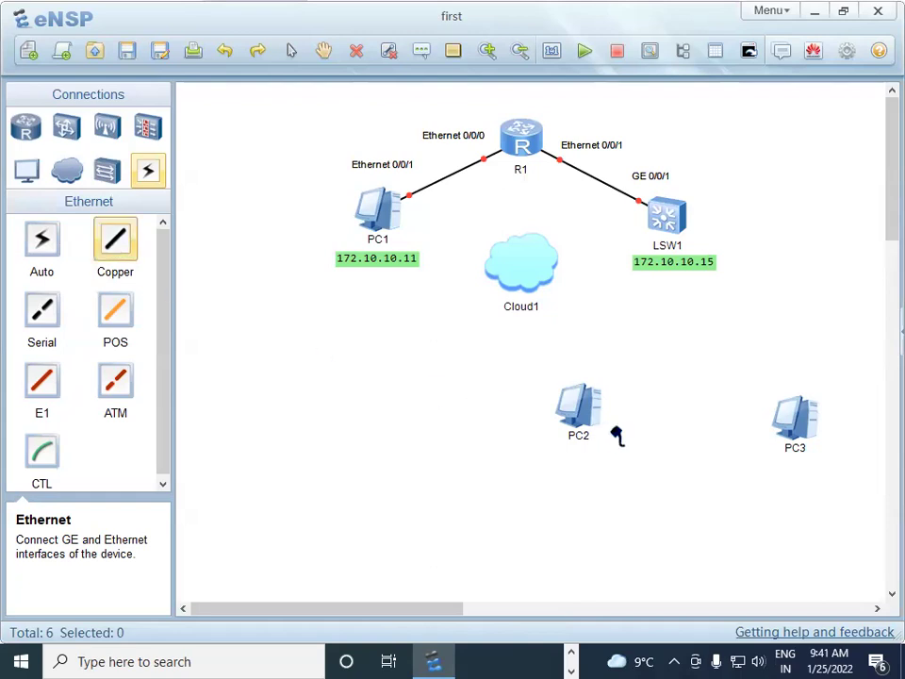
click(579, 393)
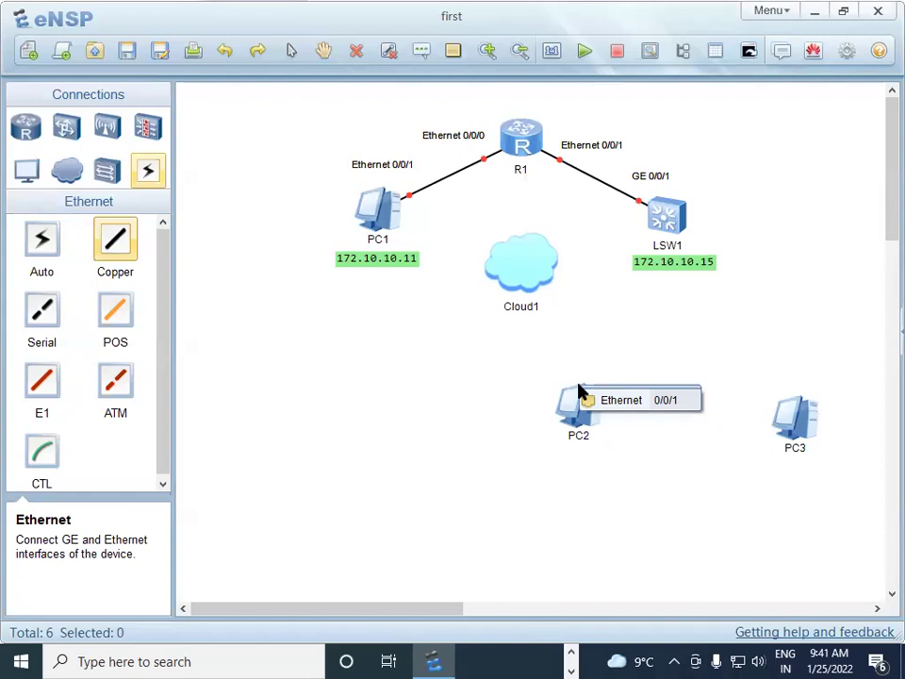
click(625, 401)
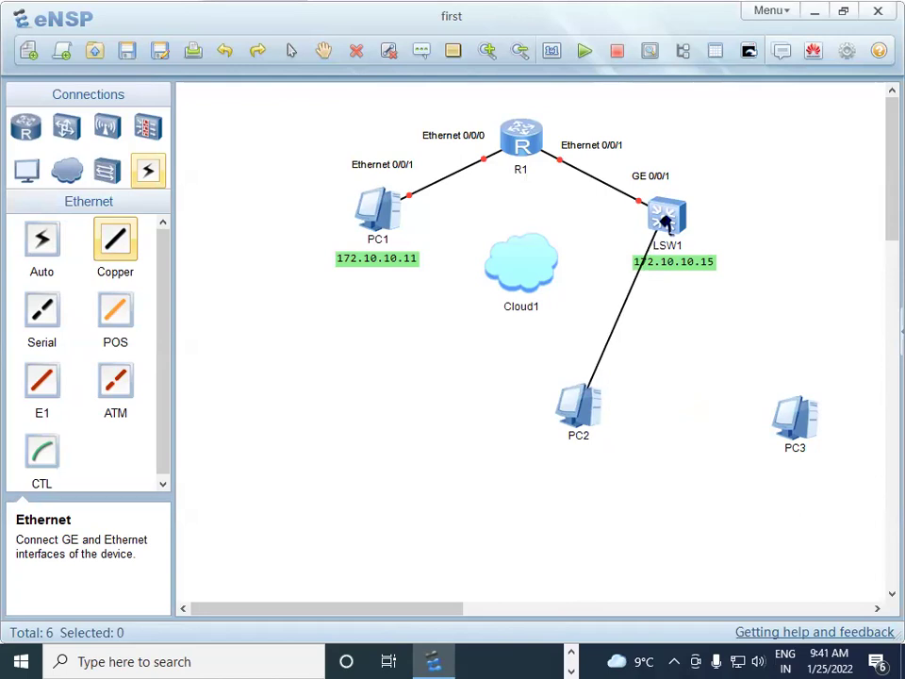
click(661, 225)
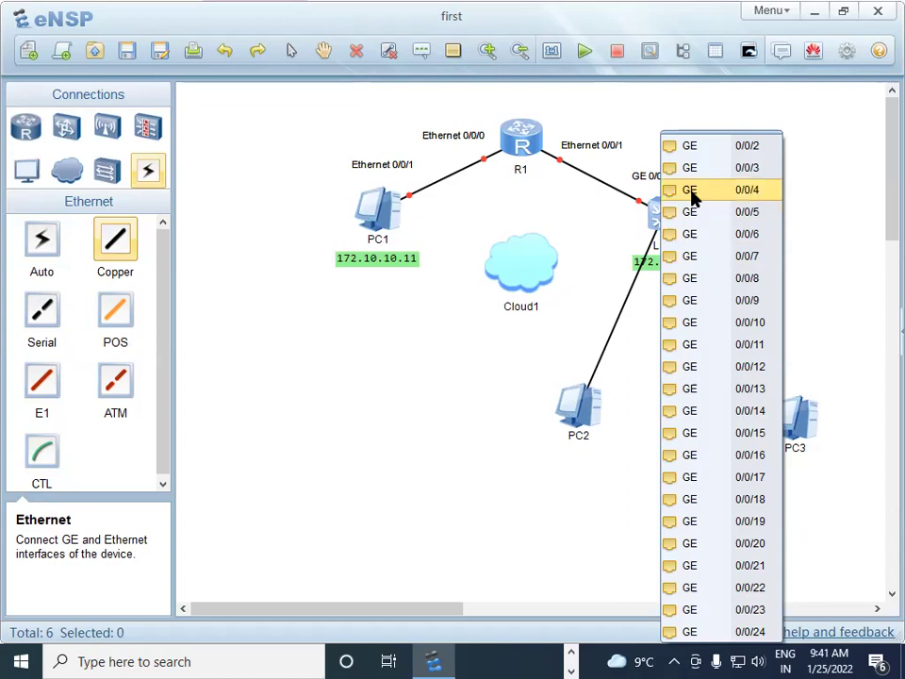
click(703, 234)
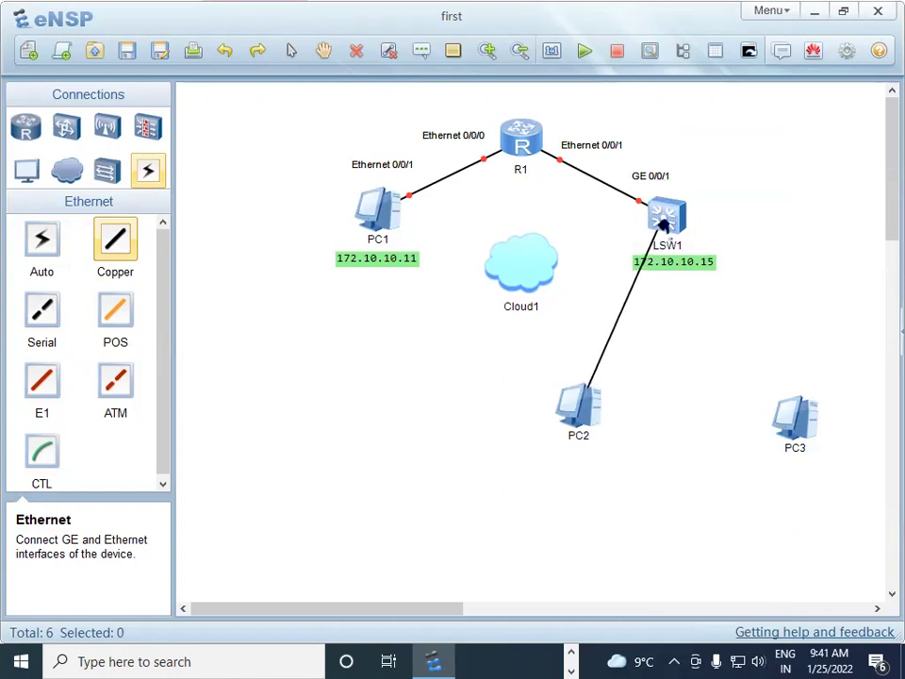
click(662, 221)
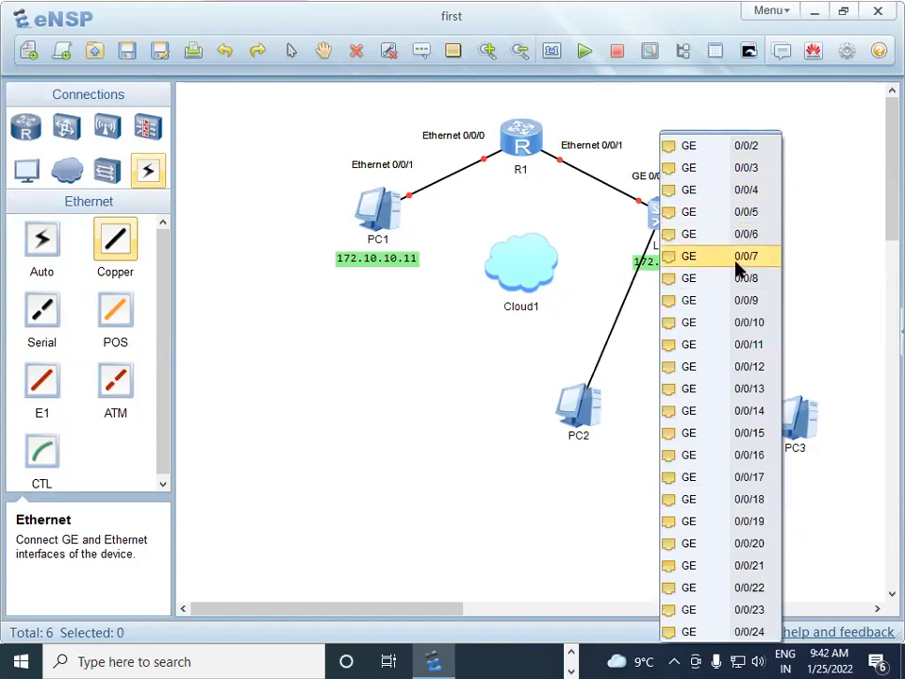
click(740, 148)
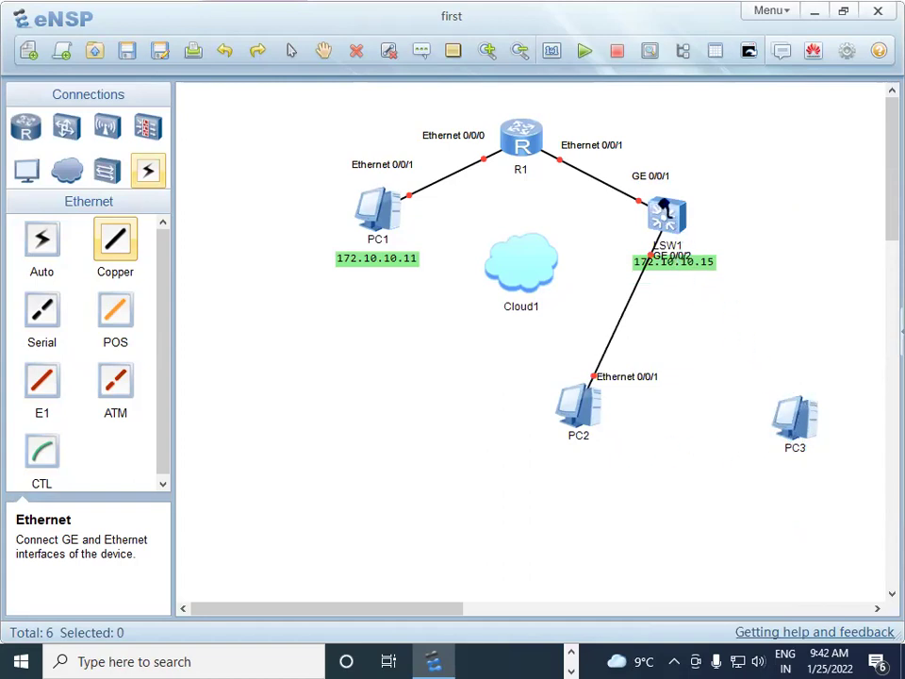
- Connect Ethernet 0/0/1 of PC3 to GE 0/0/4 of LSW1 with a Copper link and end the connection mode
click(794, 418)
click(808, 428)
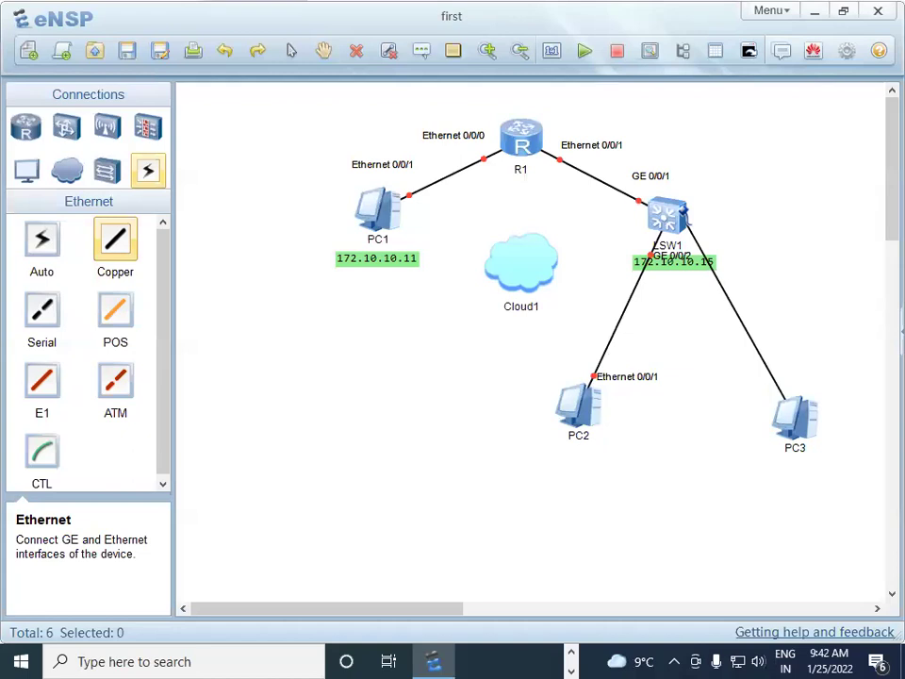
click(675, 220)
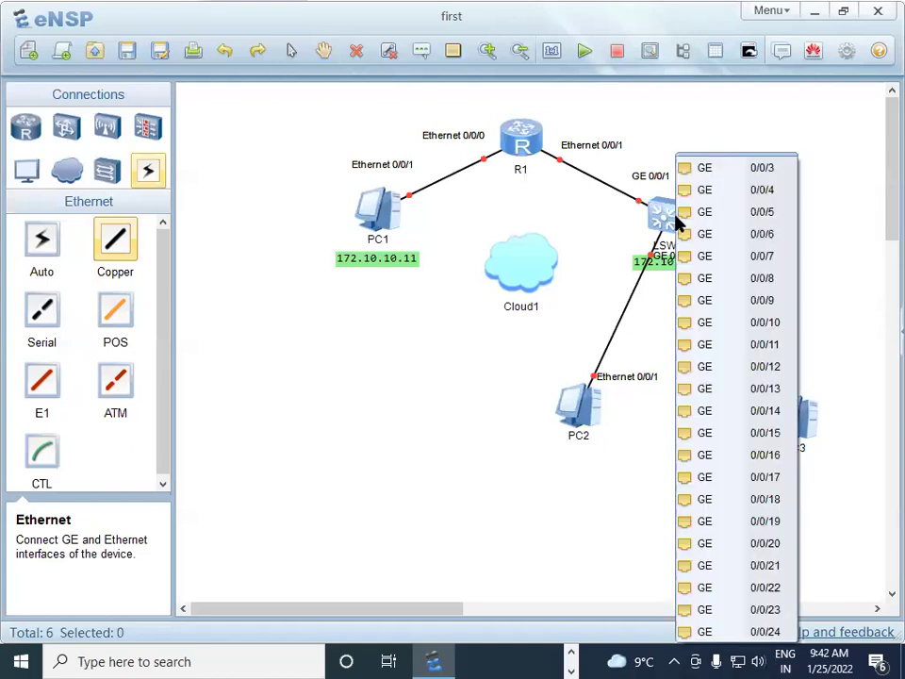
click(761, 190)
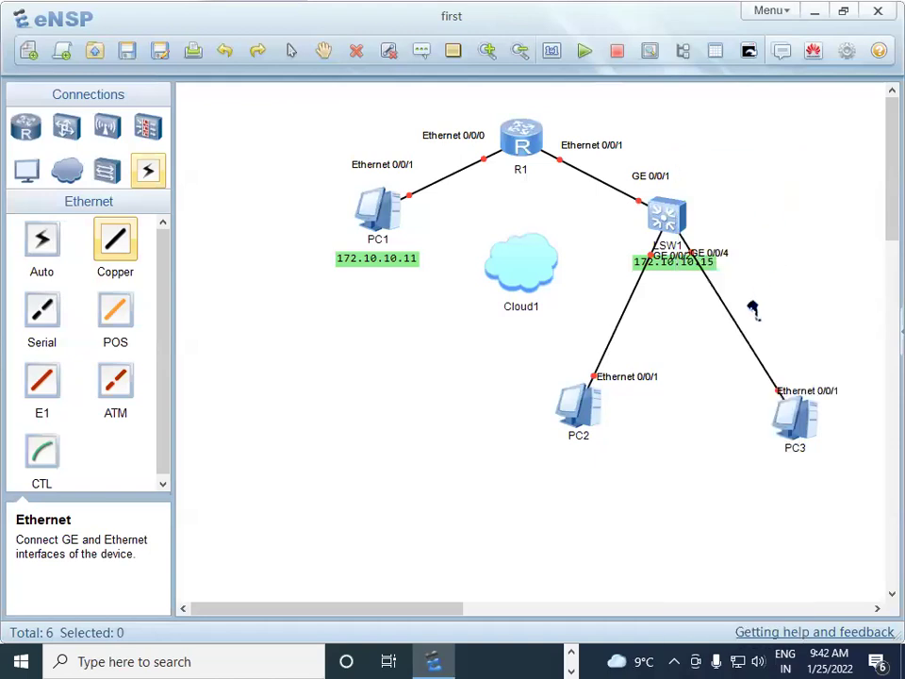
right_click(726, 263)
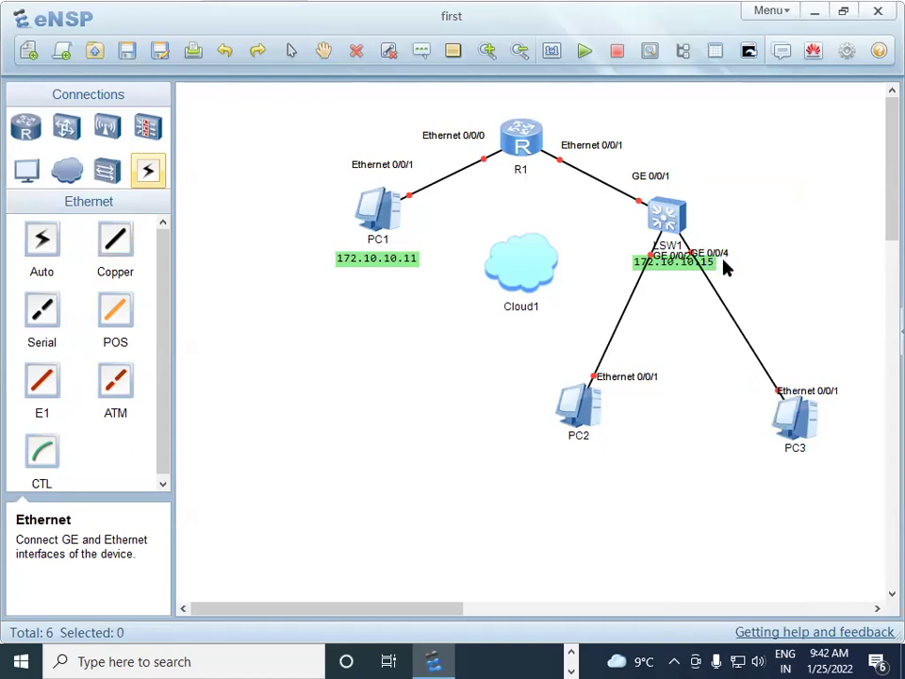
- Move LSW1's GE 0/0/4 and GE 0/0/2 port labels and PC3's Ethernet 0/0/1 label clear of the links and devices
drag(723, 259, 741, 248)
drag(671, 262, 610, 256)
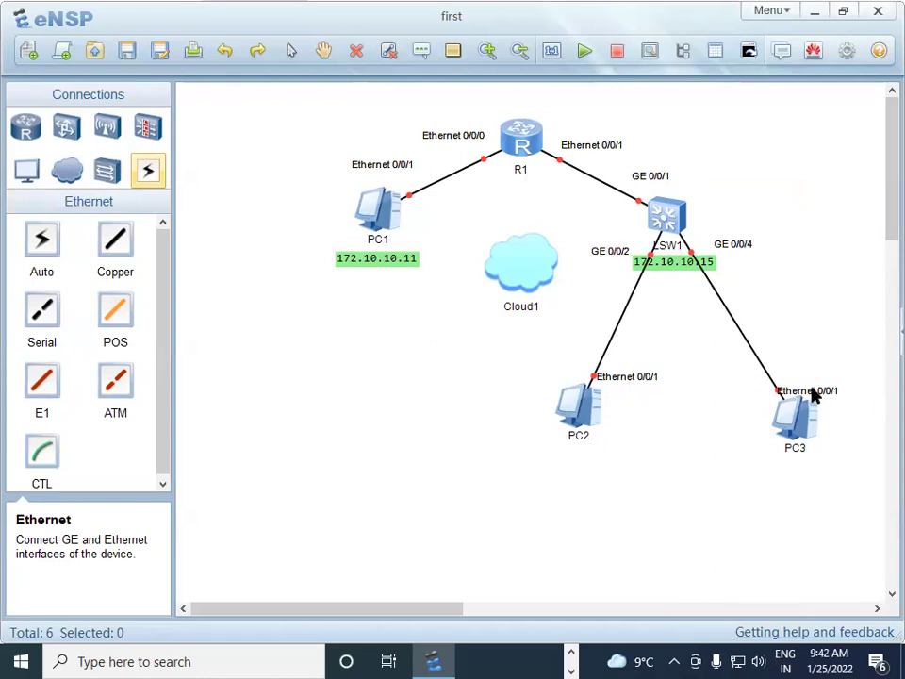
drag(816, 394, 824, 382)
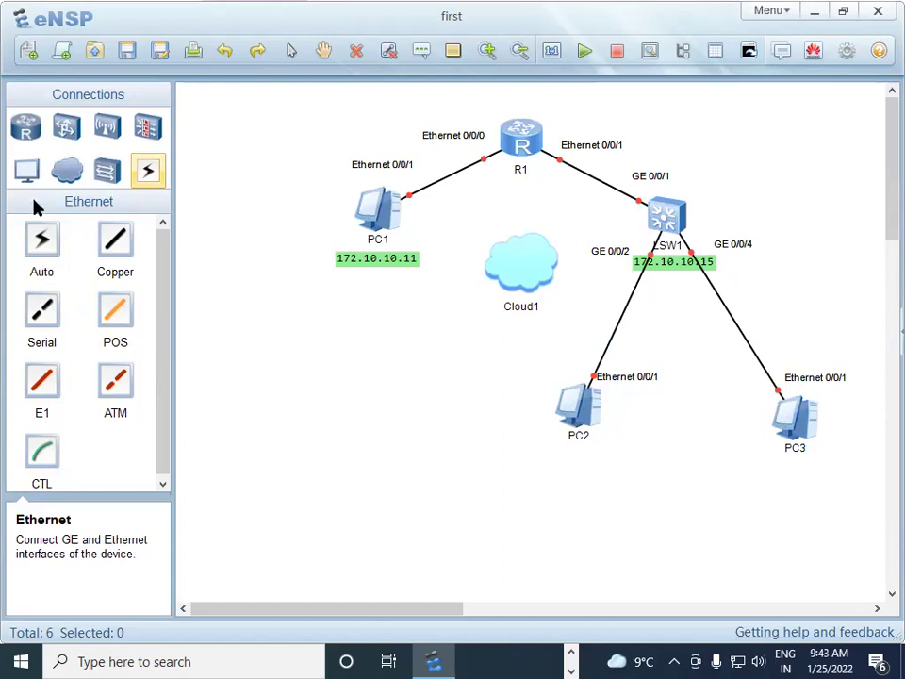
- Add another PC to the topology below and between PC2 and PC3
click(27, 170)
click(31, 245)
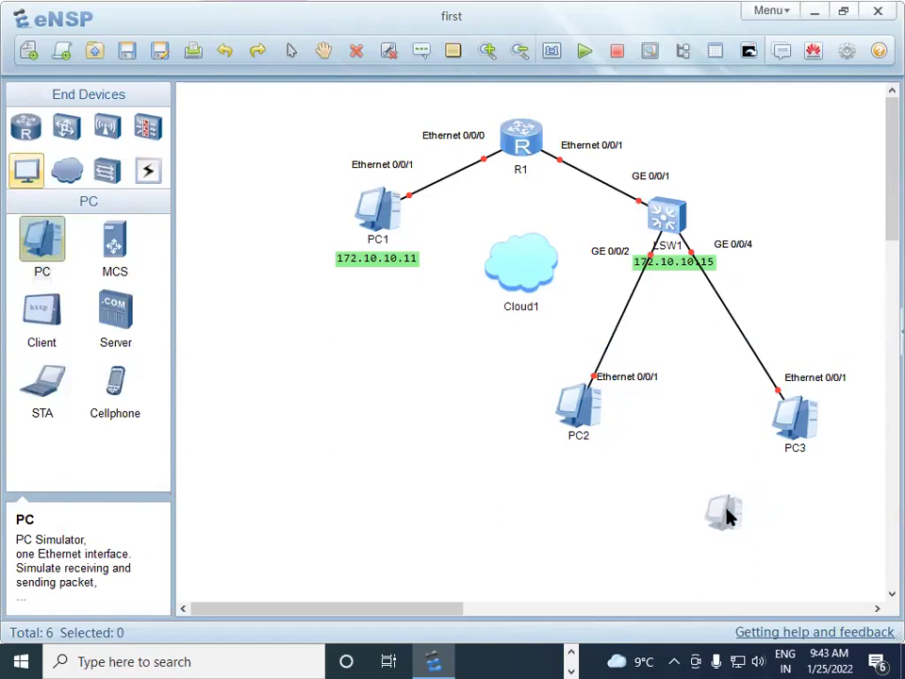
click(712, 502)
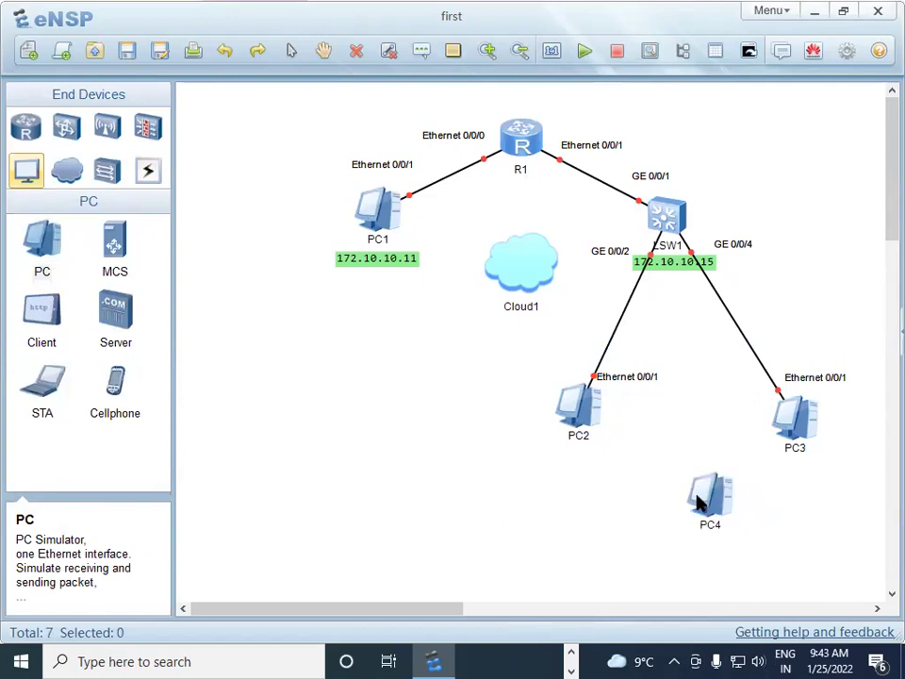
click(141, 170)
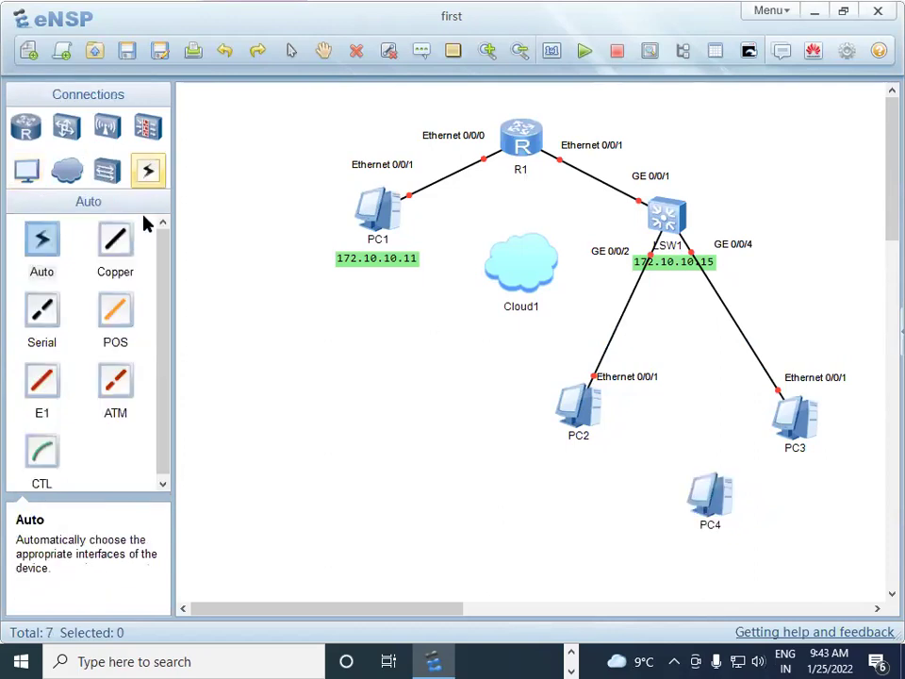
click(41, 239)
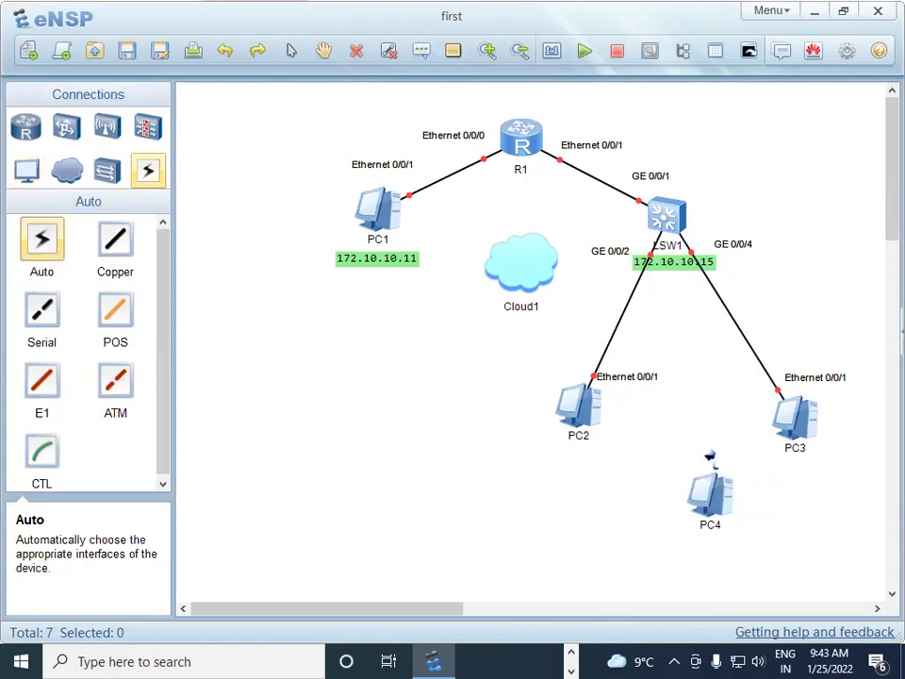
click(709, 495)
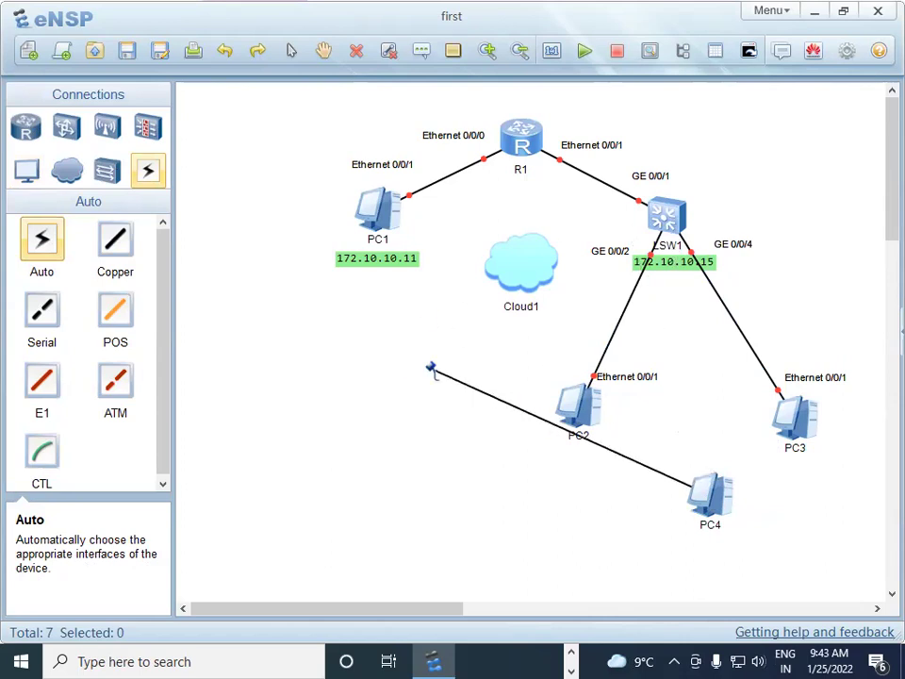
right_click(546, 413)
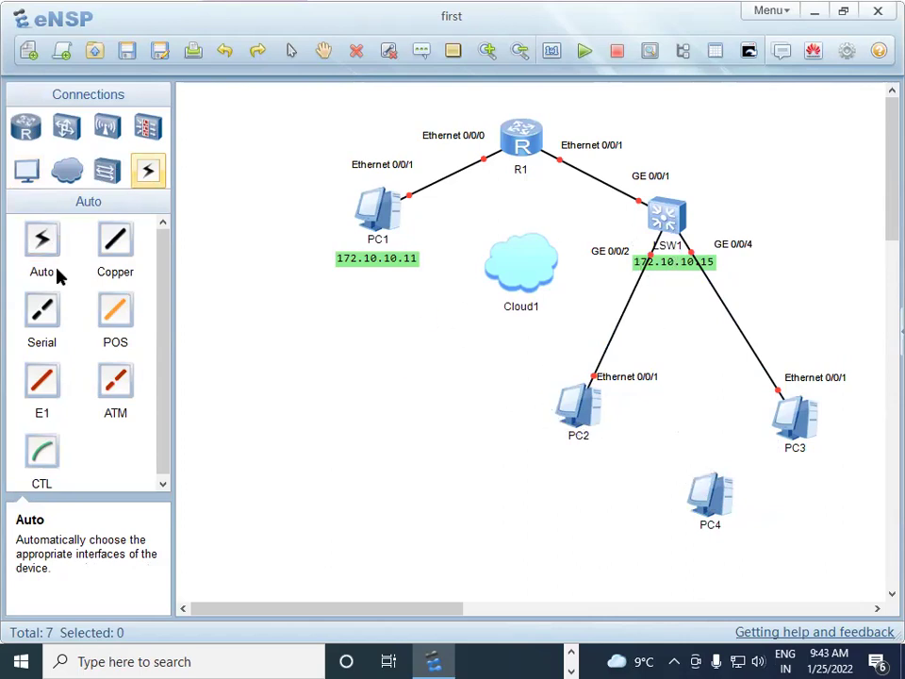
- Connect Ethernet 0/0/1 of PC4 to GE 0/0/3 of LSW1 with a Copper link and move the GE 0/0/3 label below the switch's address label
click(113, 241)
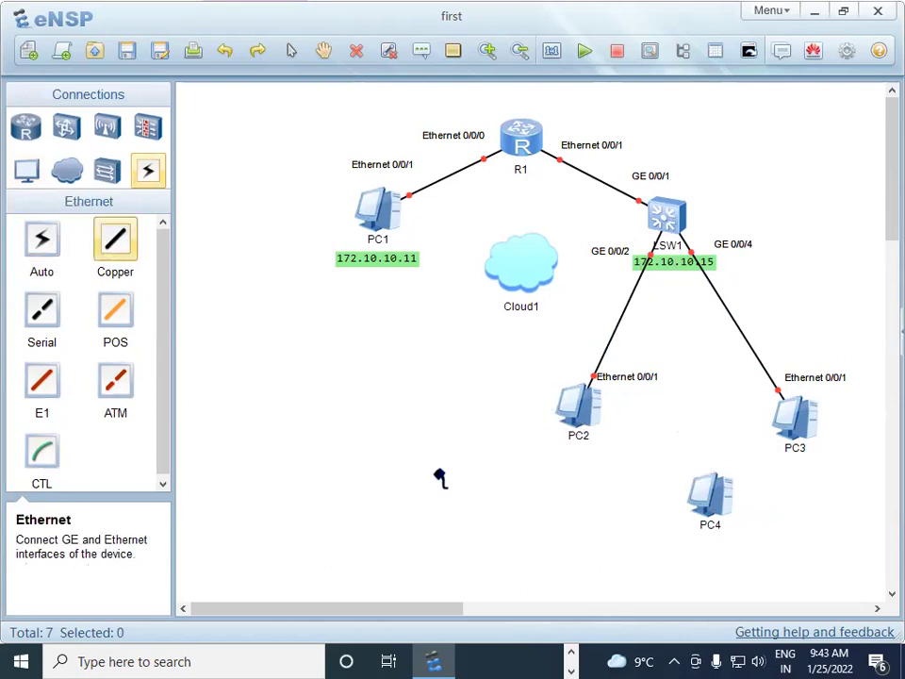
click(705, 493)
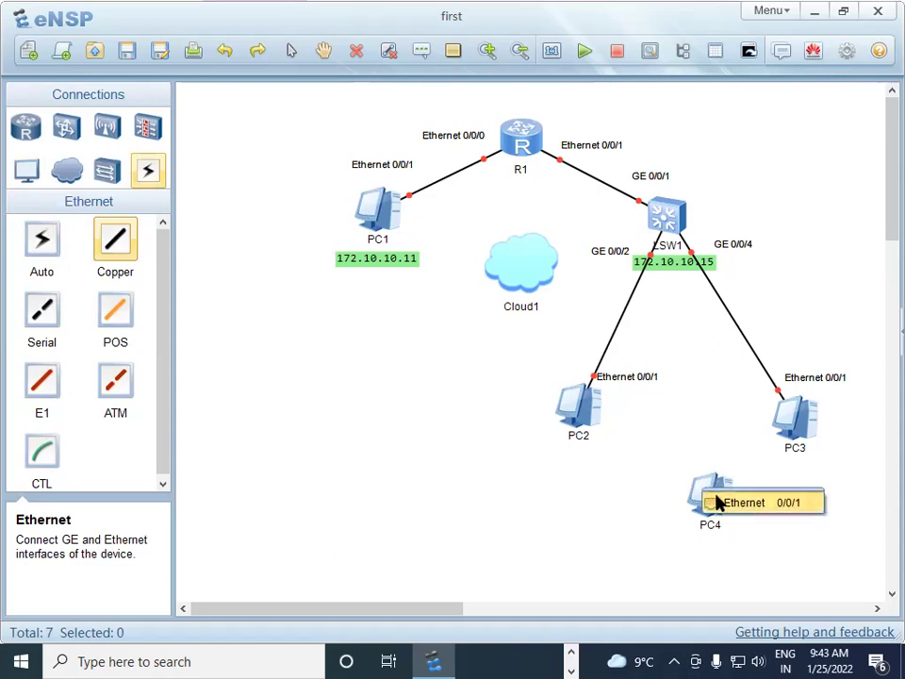
click(728, 504)
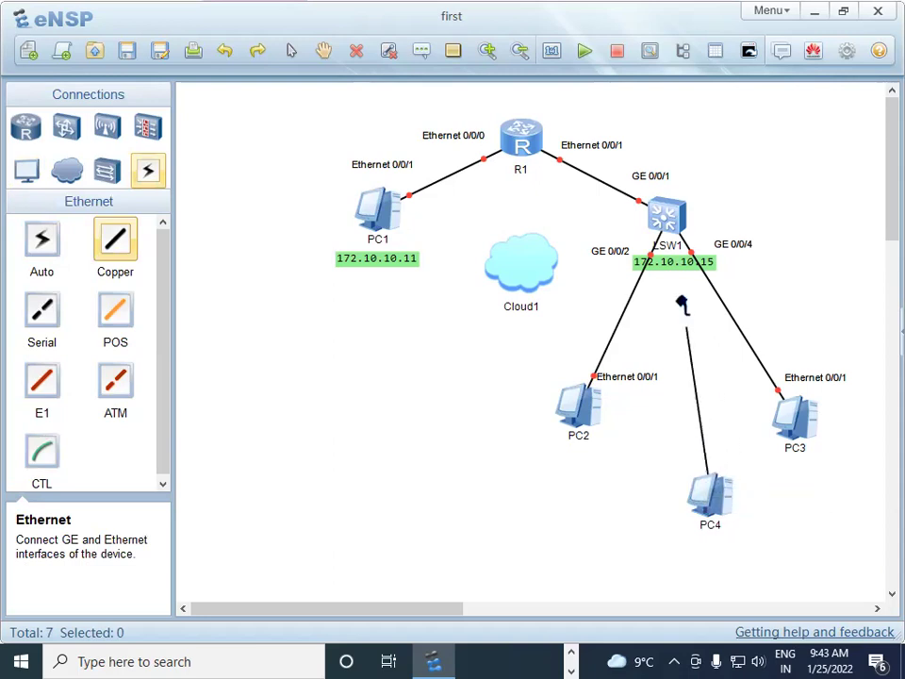
click(671, 219)
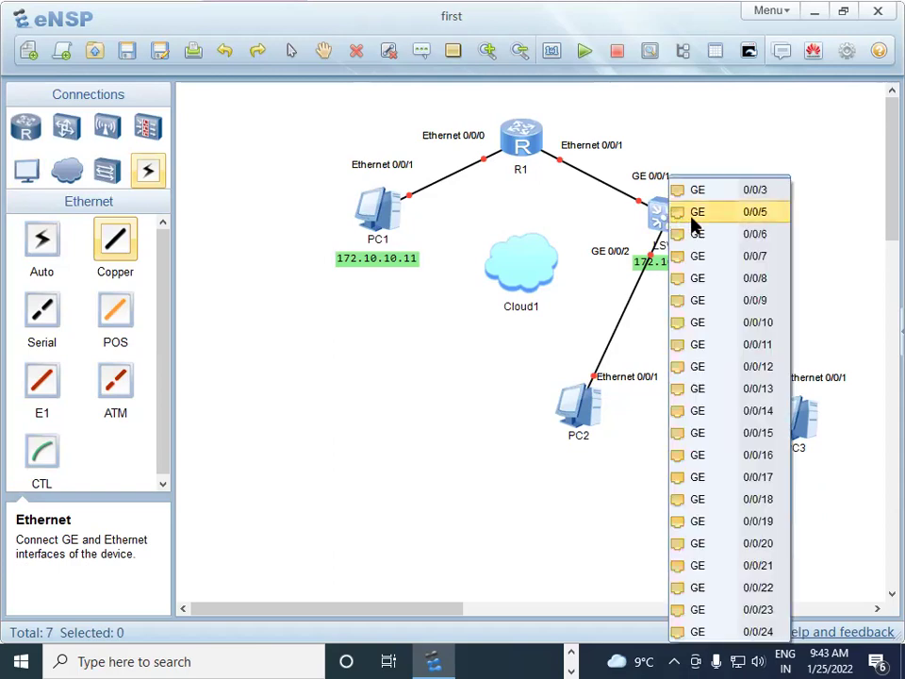
click(754, 193)
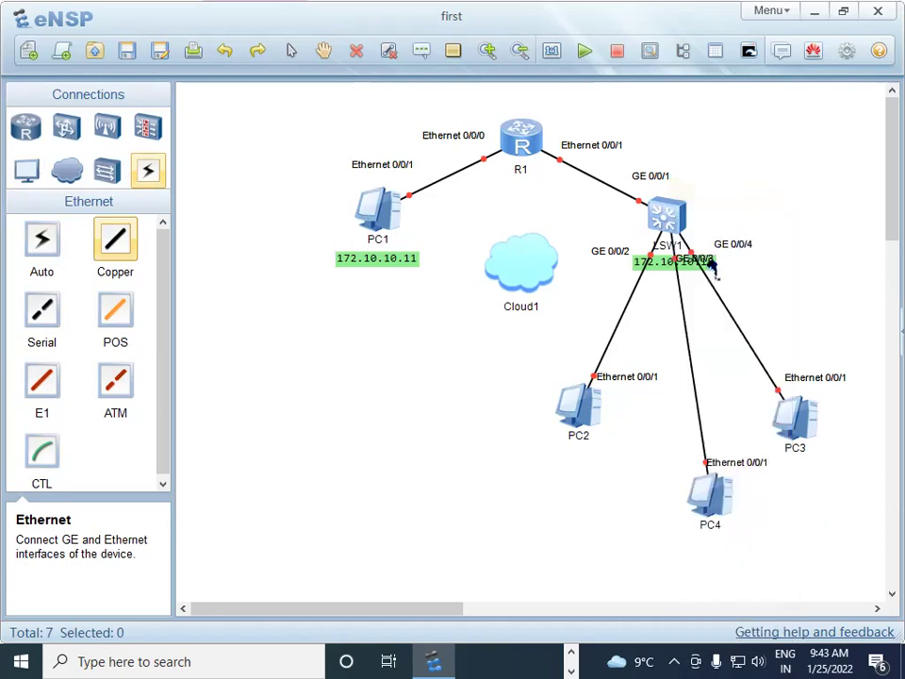
right_click(679, 302)
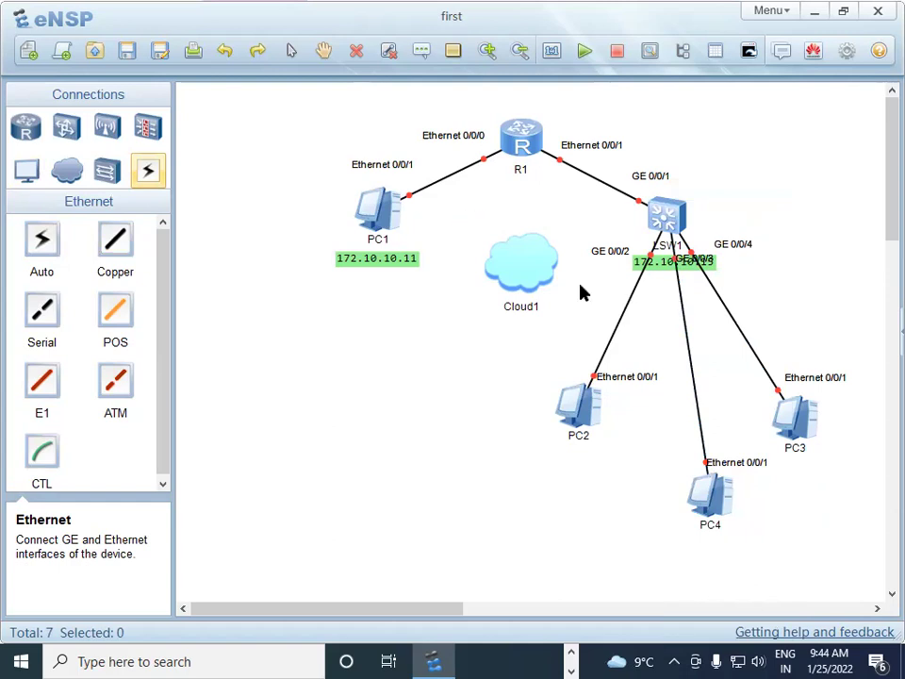
drag(687, 259, 663, 299)
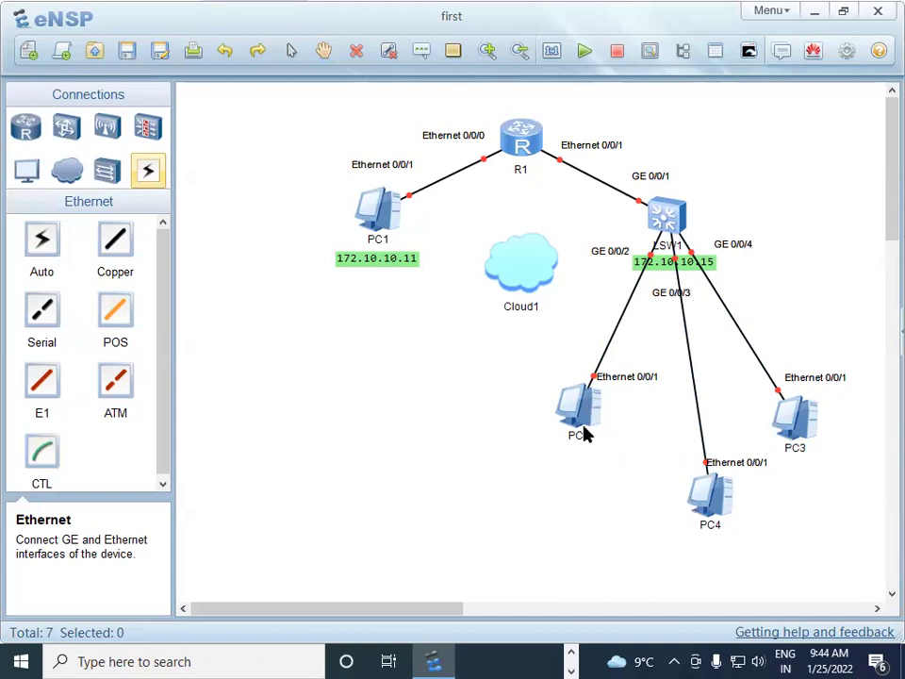
- Try to start another connection from PC2, first with a Copper link and then with an Auto link
click(115, 241)
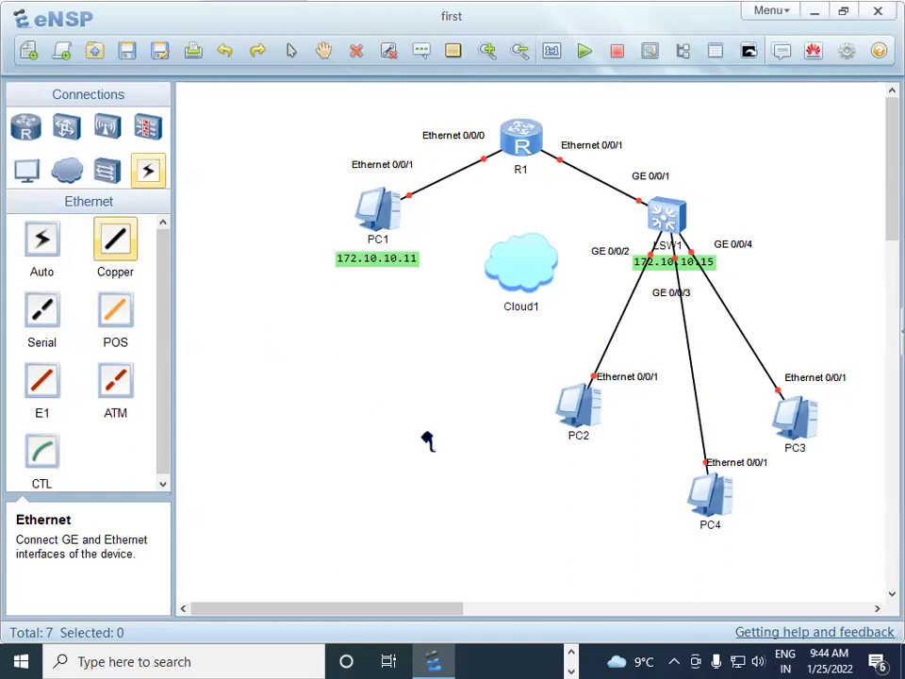
click(573, 412)
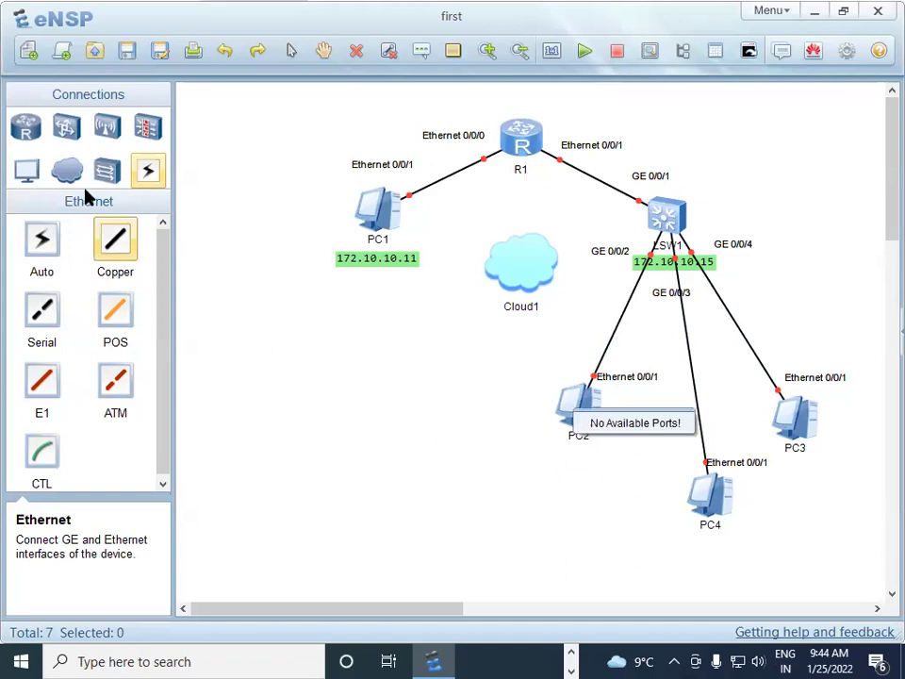
click(41, 241)
click(566, 404)
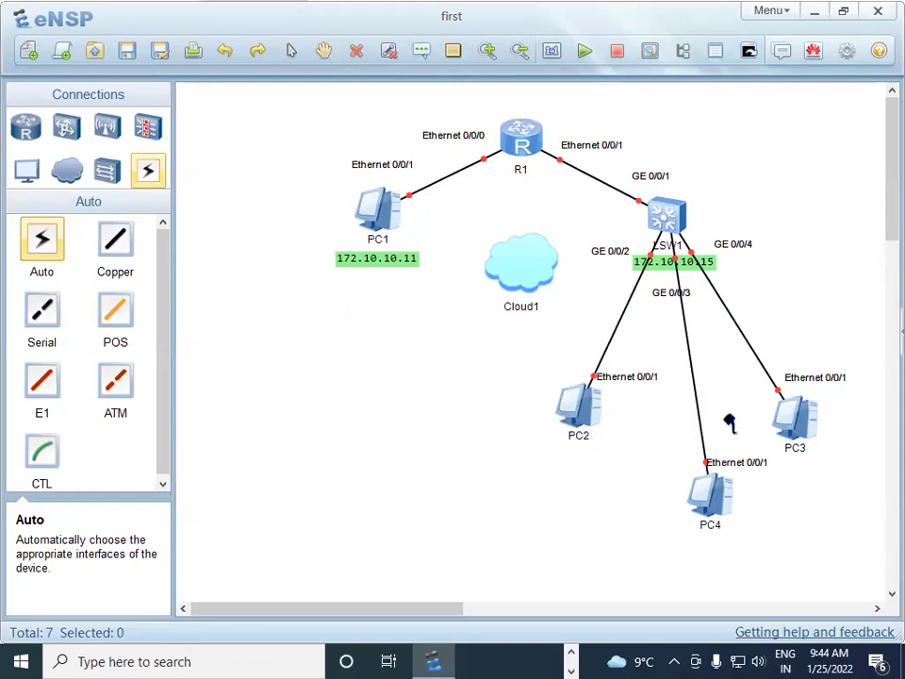